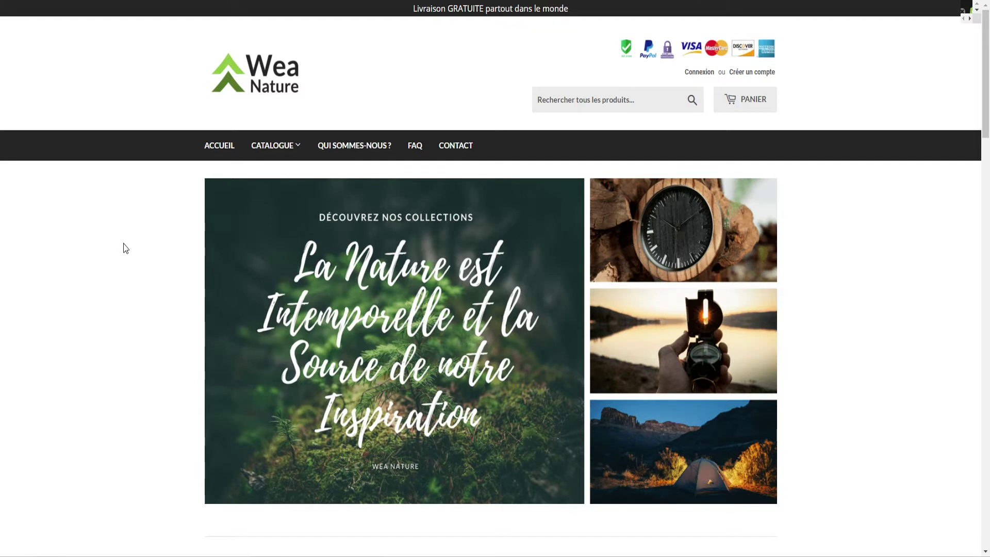
# Open the store's full catalogue and look through the products in the Survie, Sport Aventure, Collection Bois and High Tech sections.
pyautogui.moveTo(261, 157)
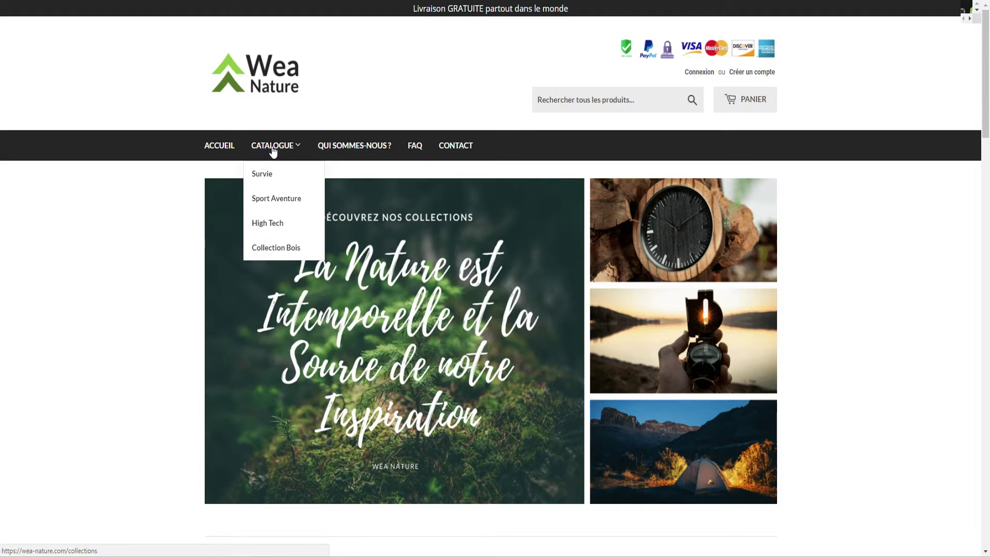
pyautogui.click(278, 155)
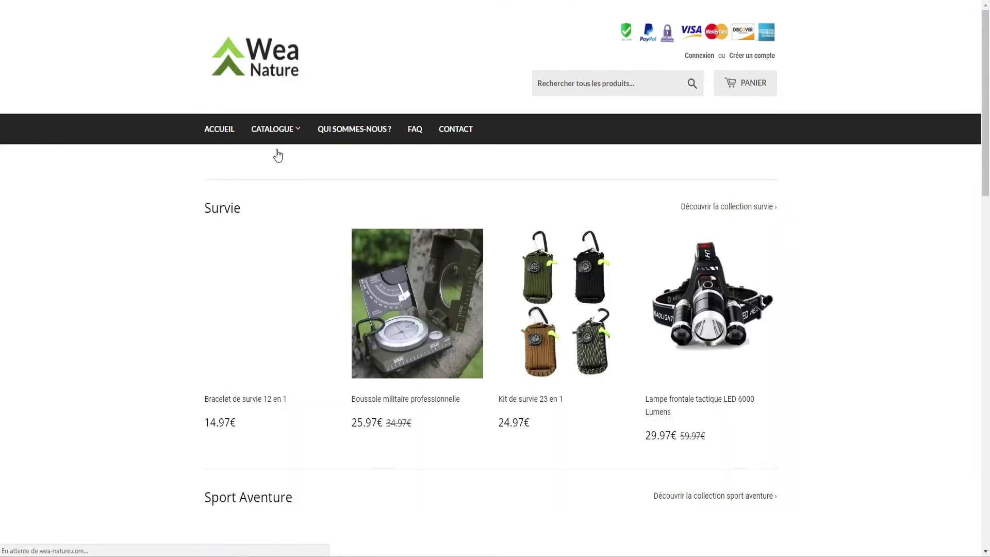
pyautogui.scroll(-1, 157, 190)
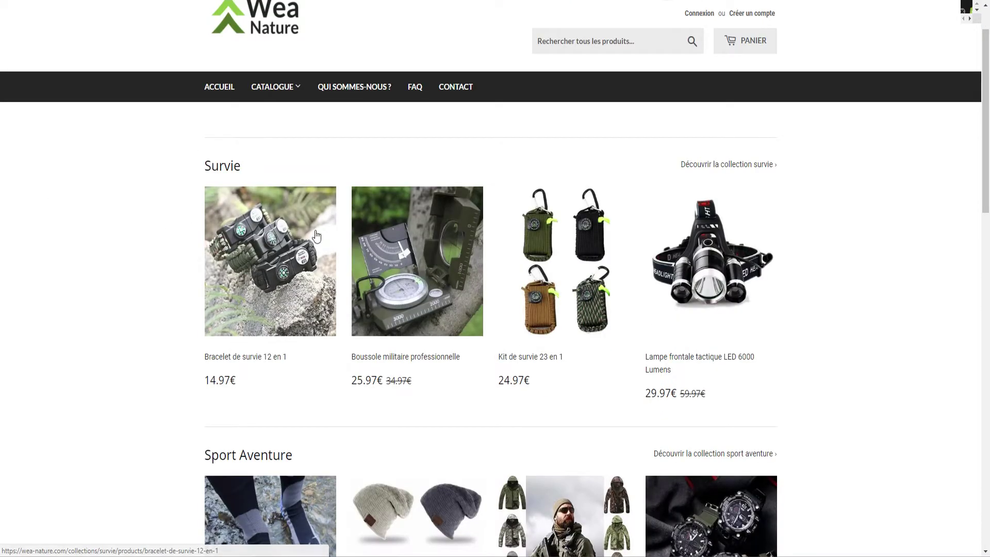
pyautogui.scroll(-8, 272, 232)
pyautogui.scroll(-6, 186, 250)
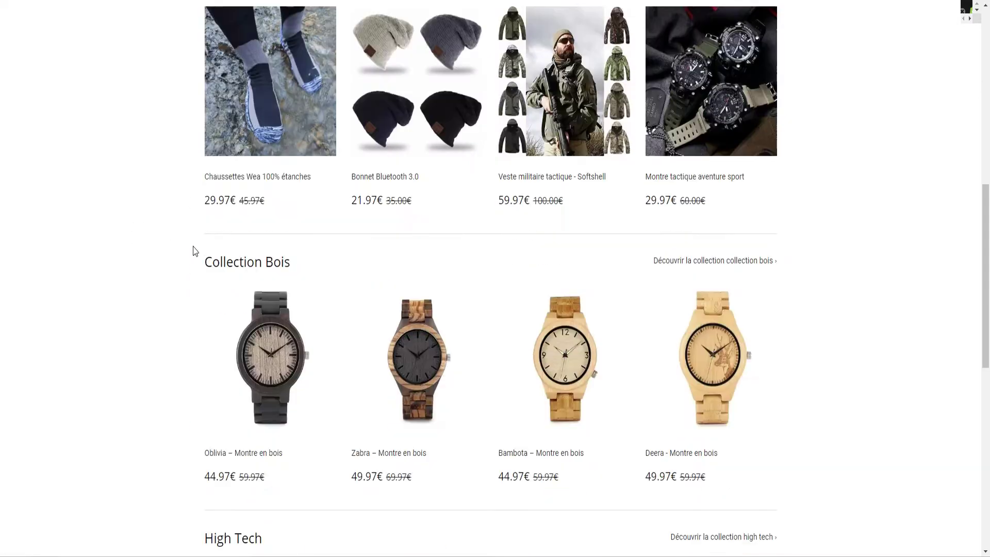
pyautogui.scroll(2, 278, 198)
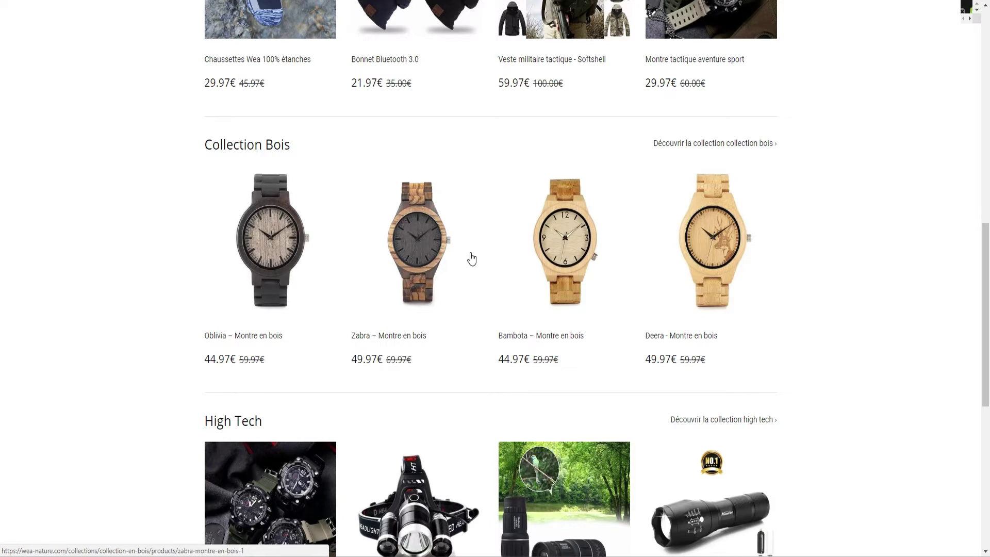
pyautogui.scroll(-3, 472, 258)
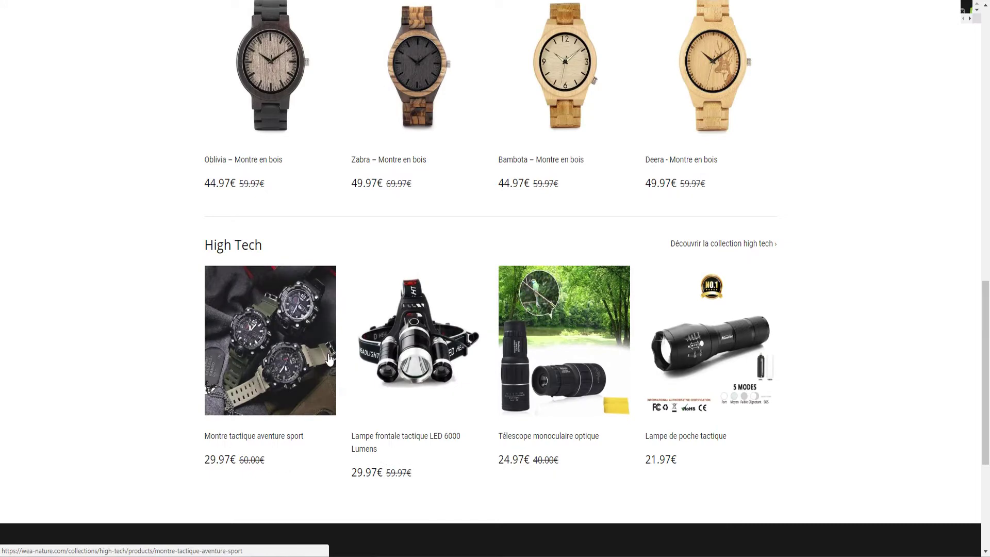
pyautogui.scroll(10, 876, 389)
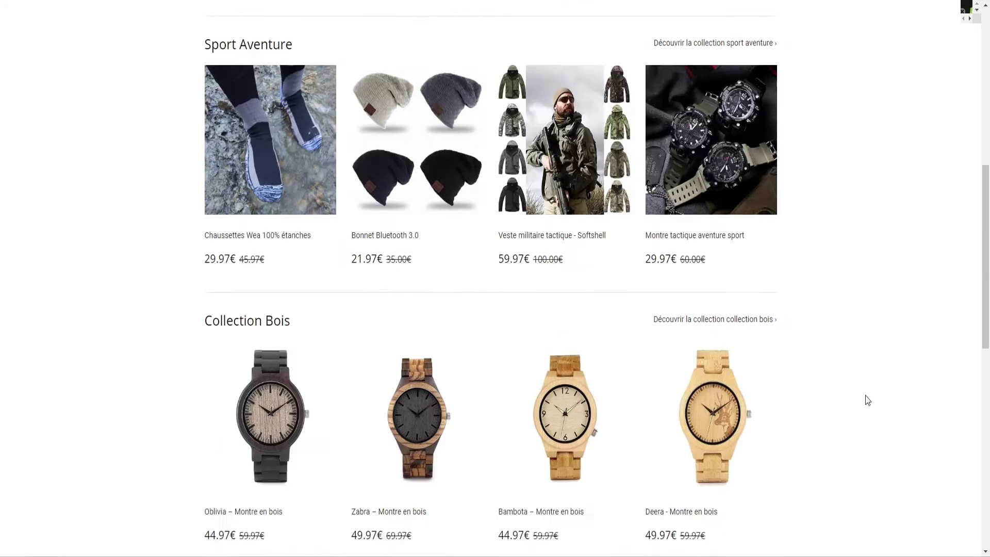
pyautogui.scroll(4, 865, 404)
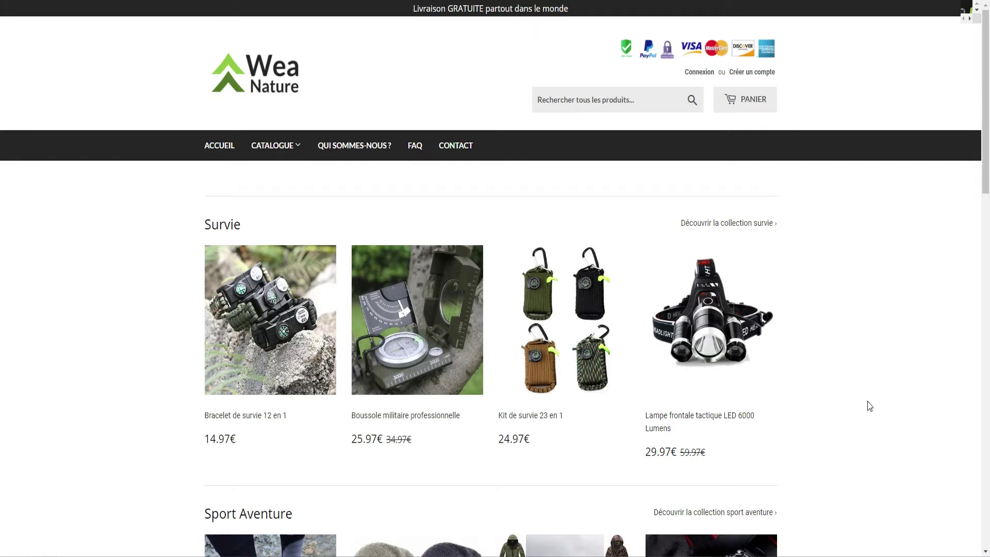
# Return to the store's home page and look over its presentation text, collections and featured products.
pyautogui.click(221, 154)
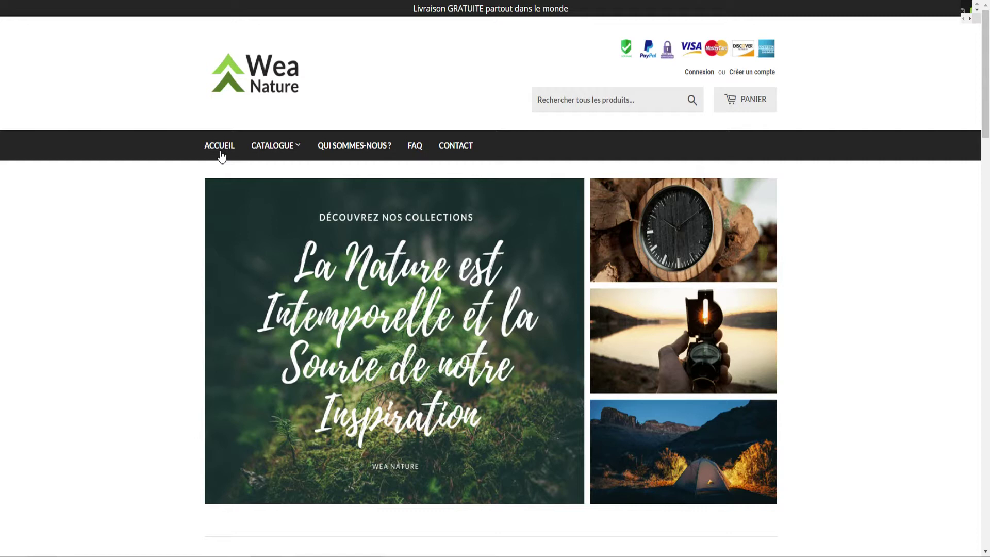
pyautogui.moveTo(269, 148)
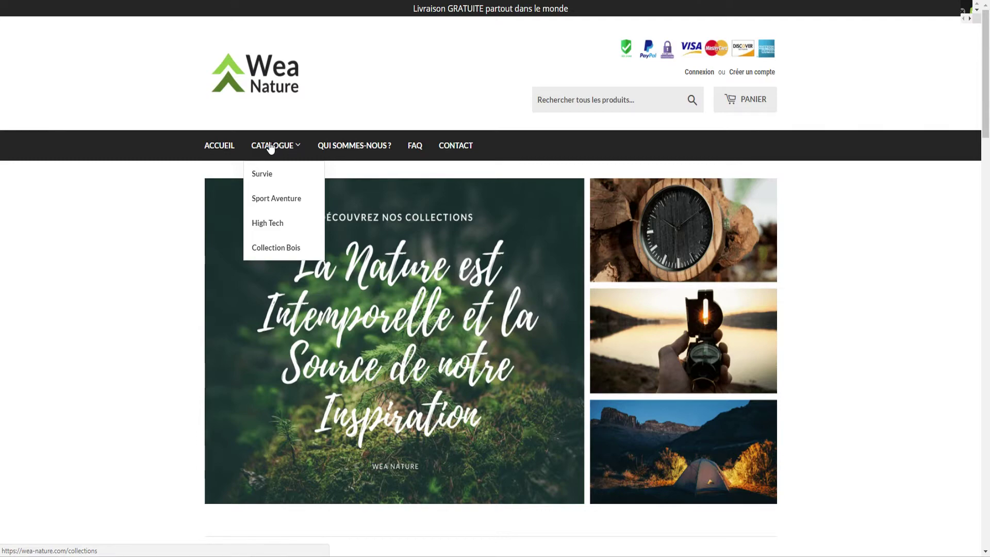
pyautogui.scroll(-3, 155, 305)
pyautogui.scroll(3, 168, 341)
pyautogui.scroll(-15, 168, 342)
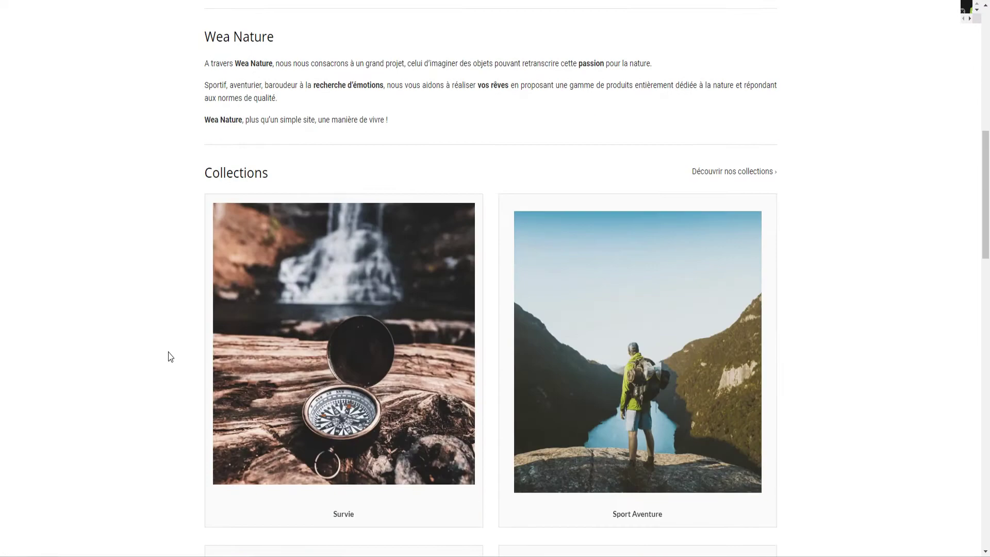
pyautogui.scroll(-6, 160, 365)
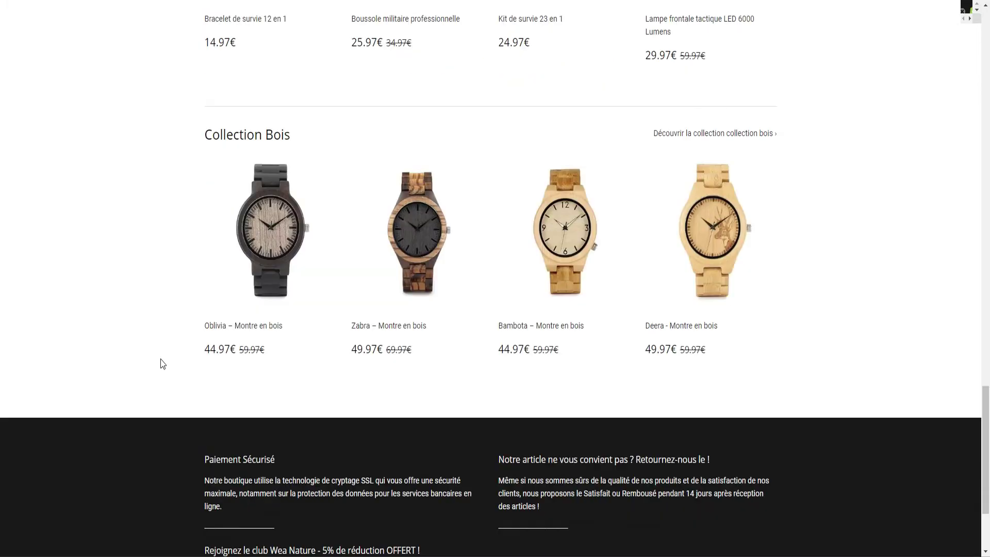
pyautogui.scroll(10, 159, 364)
pyautogui.scroll(15, 147, 370)
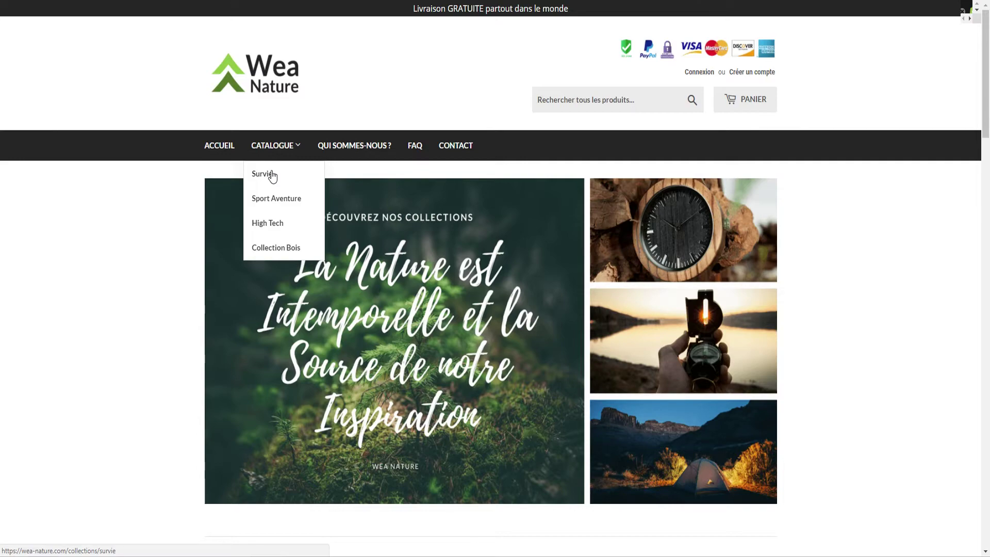
# Examine the home page's collection tiles, especially Collection bois, and the products featured under Collection Survie.
pyautogui.scroll(-20, 219, 316)
pyautogui.scroll(-1, 149, 353)
pyautogui.scroll(4, 290, 314)
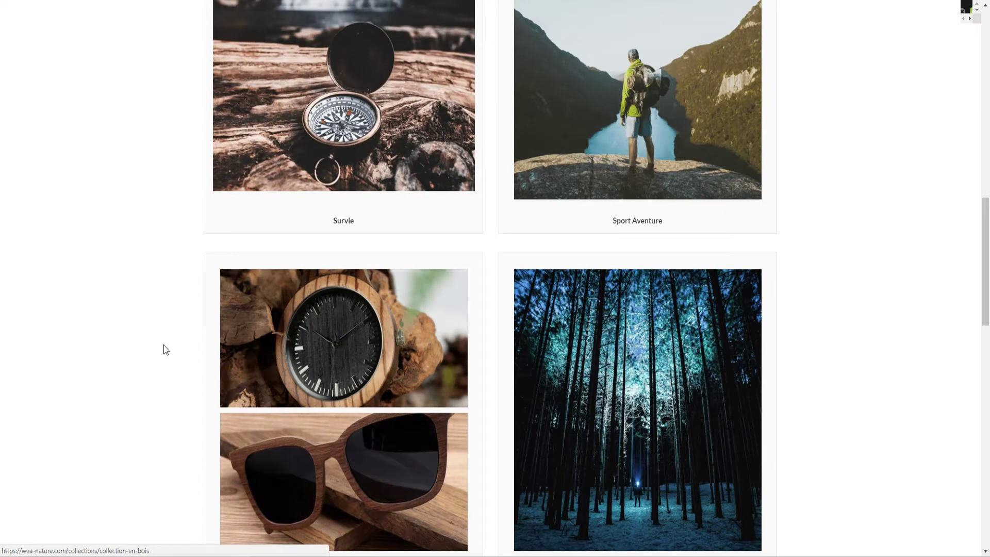
pyautogui.scroll(-2, 155, 351)
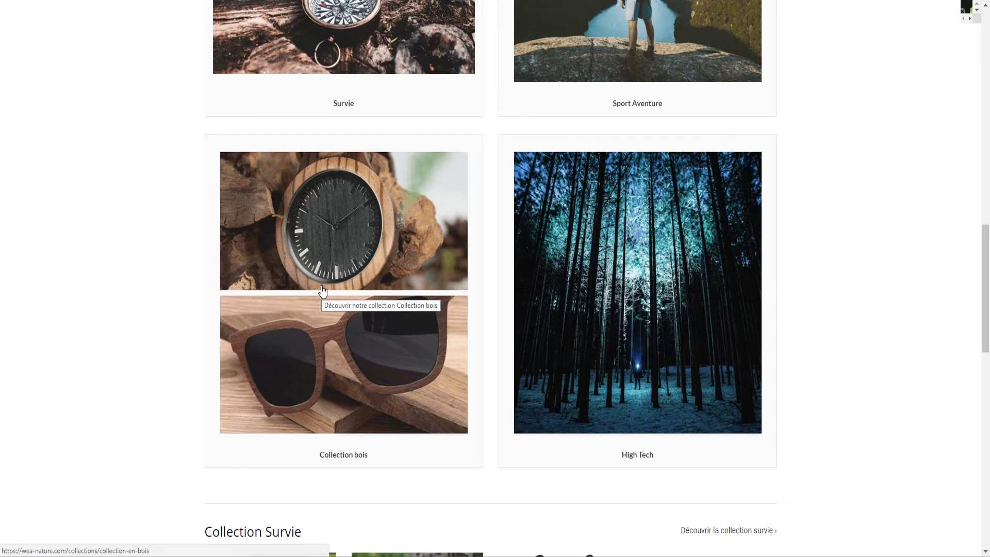
pyautogui.scroll(-2, 142, 350)
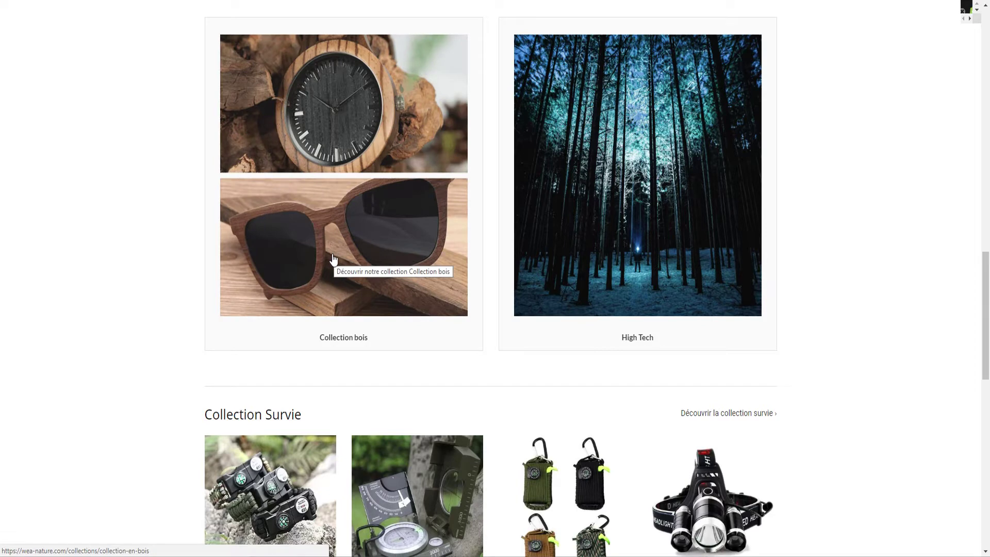
pyautogui.scroll(-4, 173, 276)
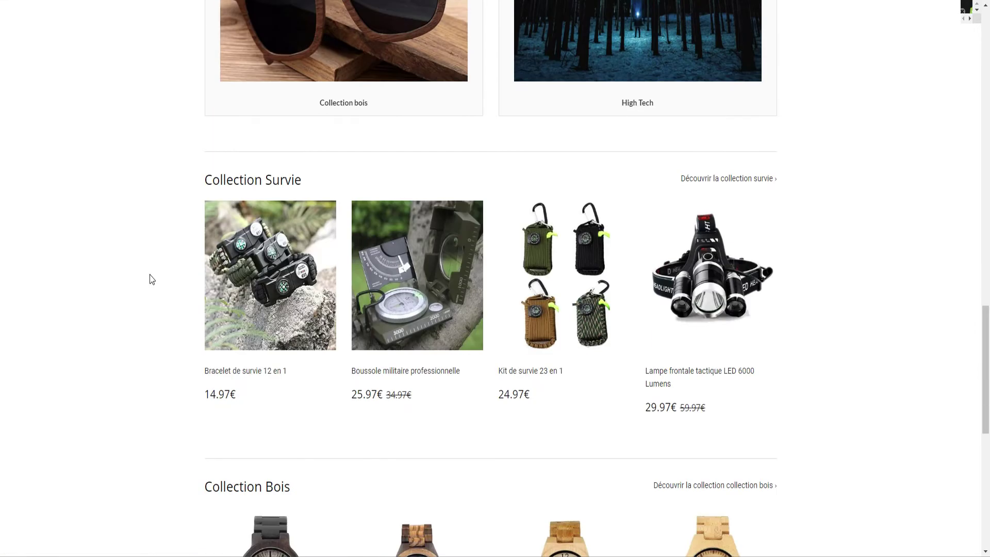
pyautogui.scroll(10, 124, 281)
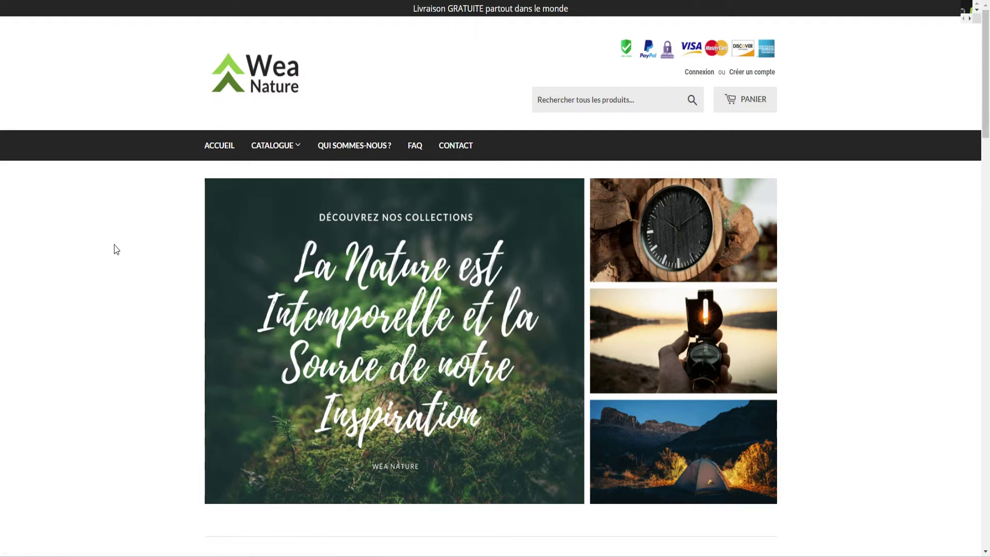
pyautogui.moveTo(275, 163)
pyautogui.scroll(-1, 273, 234)
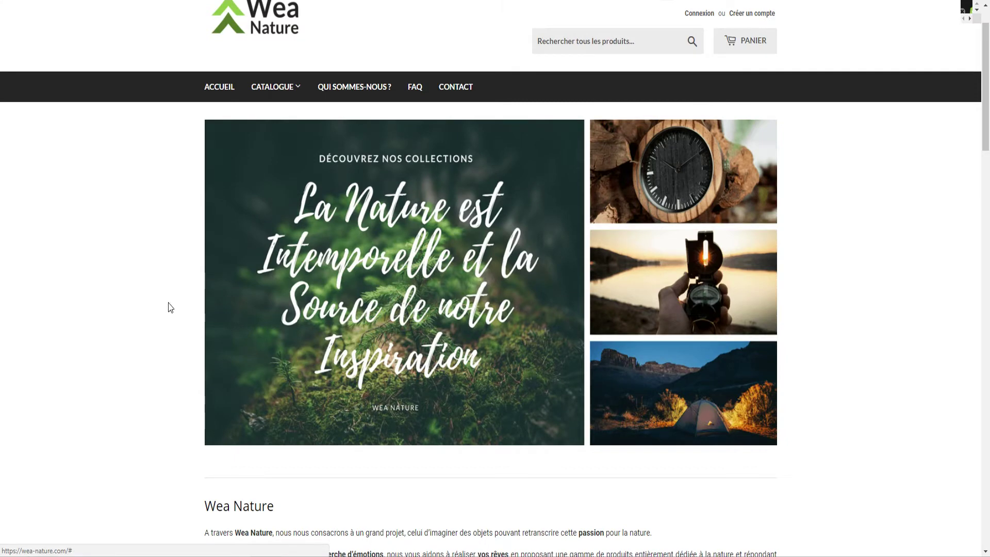
pyautogui.scroll(1, 165, 305)
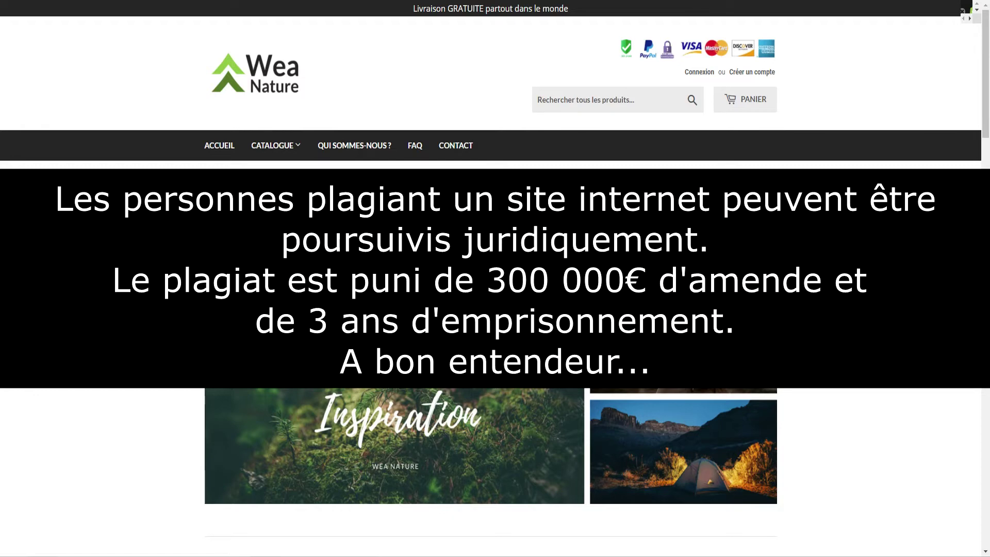
pyautogui.scroll(-10, 495, 279)
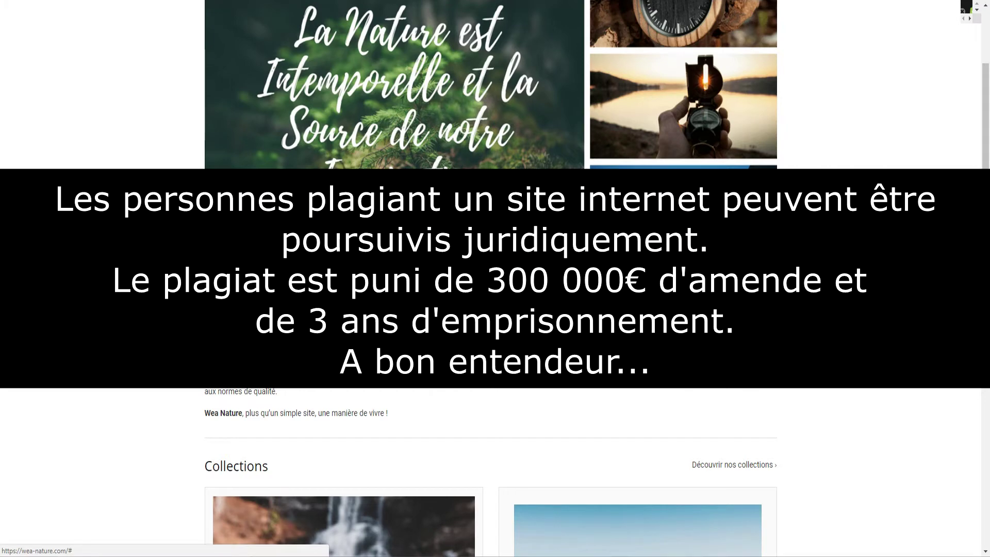
pyautogui.scroll(-2, 496, 279)
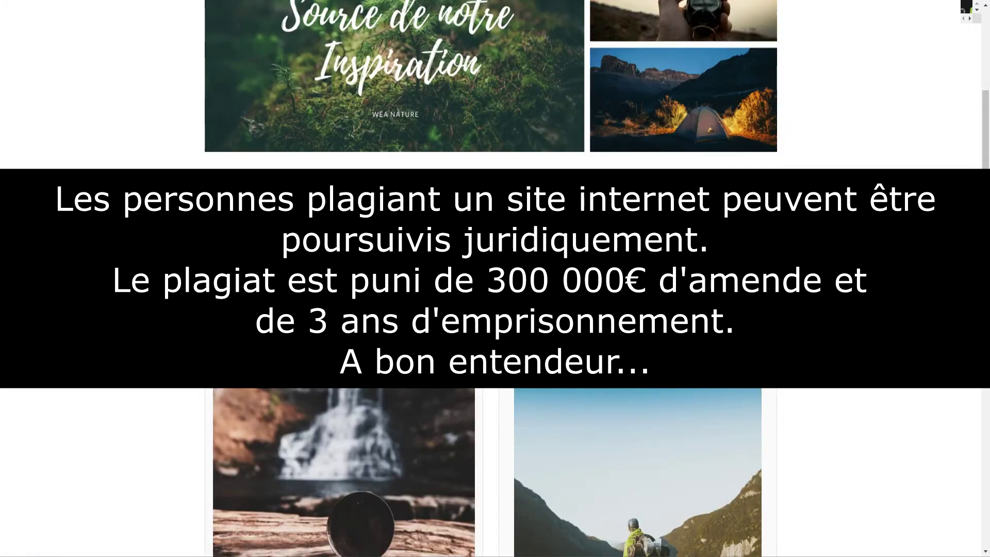
pyautogui.scroll(6, 495, 279)
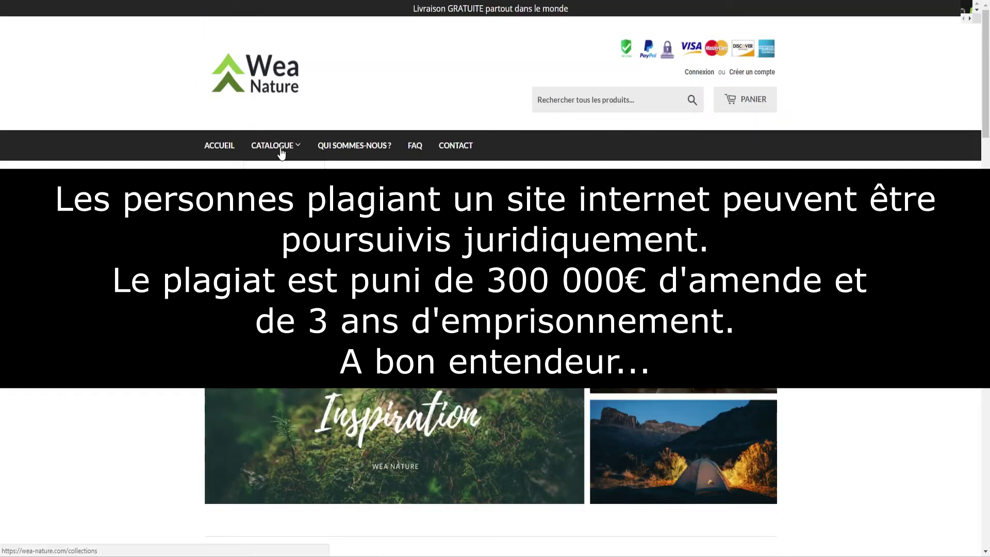
# Browse the products in the Survie collection and return to the home page.
pyautogui.click(281, 175)
pyautogui.scroll(-8, 330, 364)
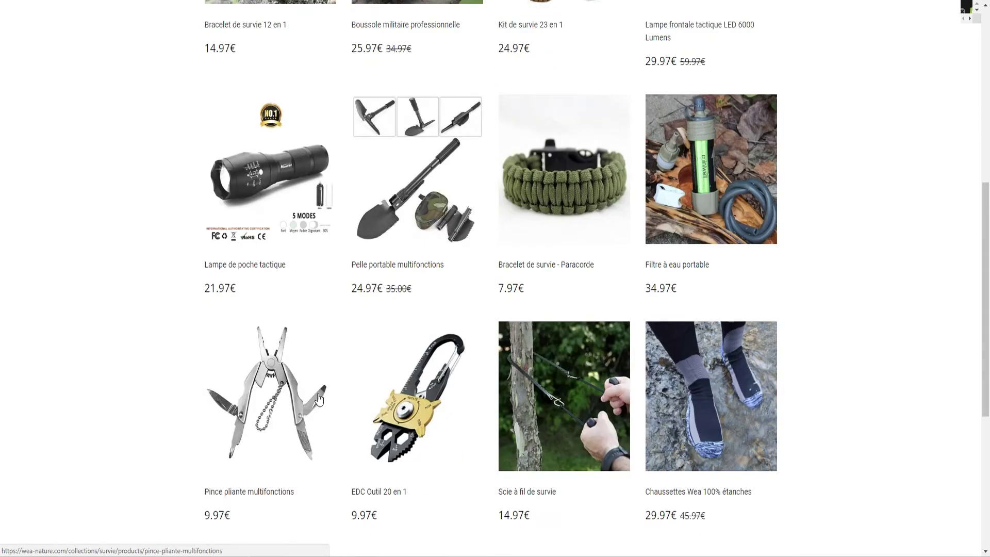
pyautogui.scroll(4, 340, 367)
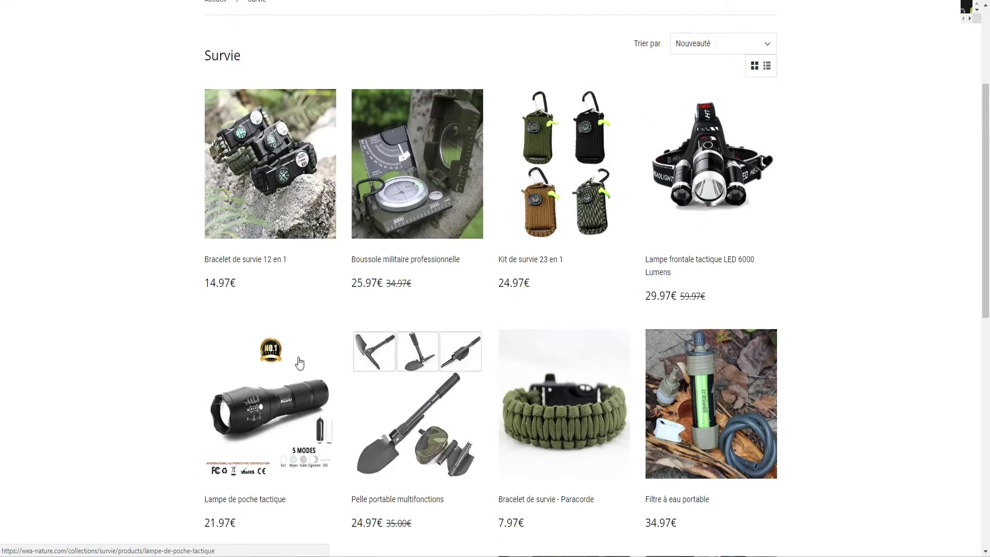
pyautogui.scroll(4, 346, 369)
pyautogui.click(212, 146)
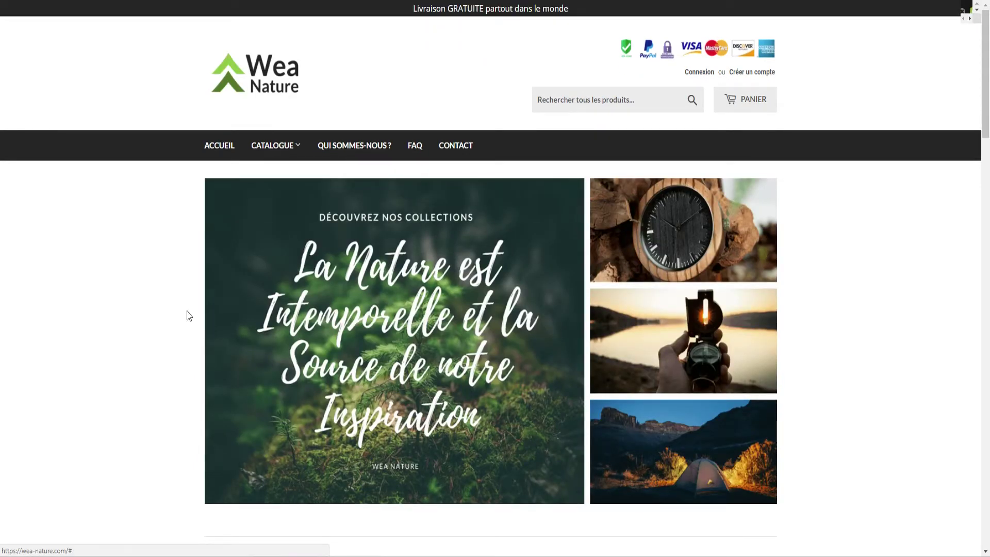
# Examine the home page layout from the main banner and Wea Nature introduction through the collection tiles to Collection Survie.
pyautogui.moveTo(297, 148)
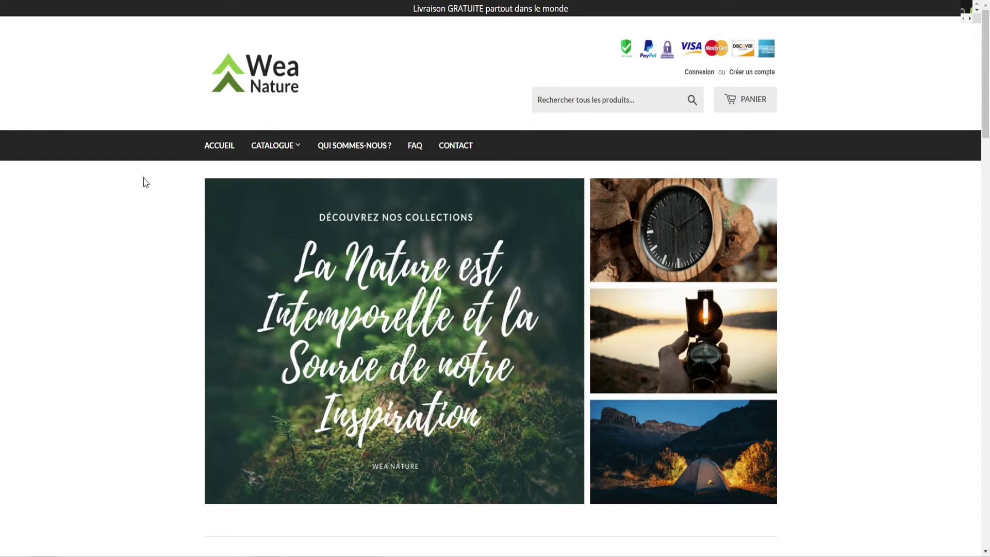
pyautogui.scroll(-4, 239, 325)
pyautogui.scroll(4, 148, 310)
pyautogui.scroll(-3, 137, 219)
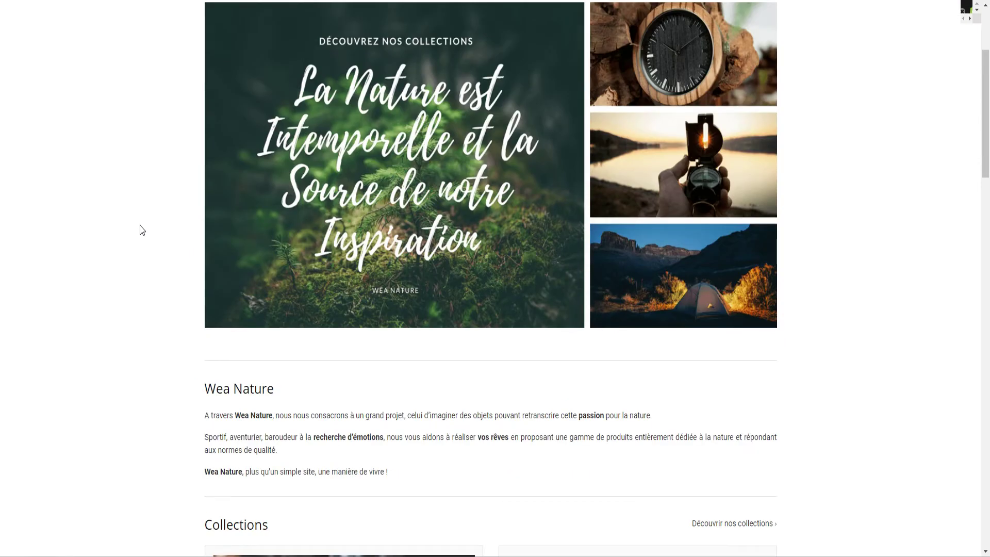
pyautogui.scroll(3, 142, 227)
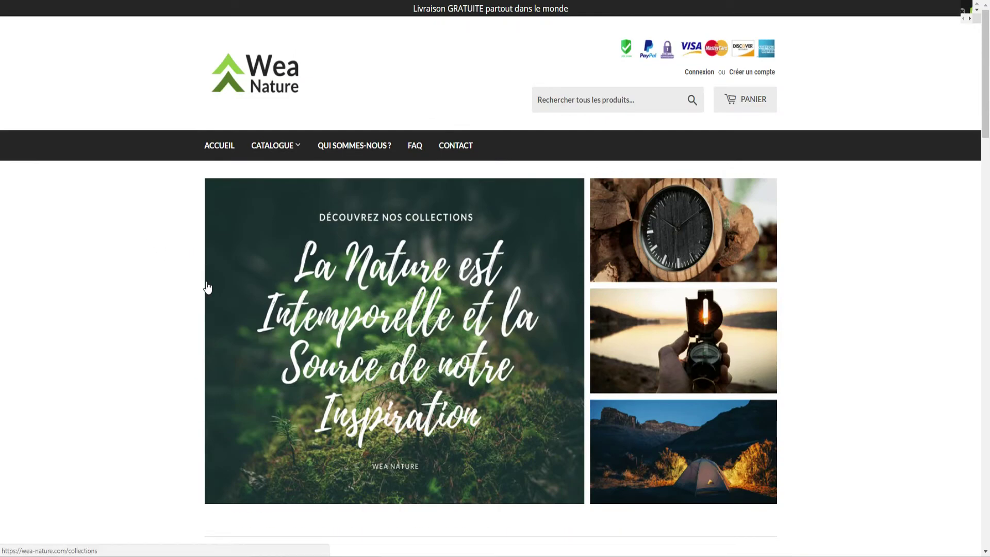
pyautogui.scroll(-3, 172, 278)
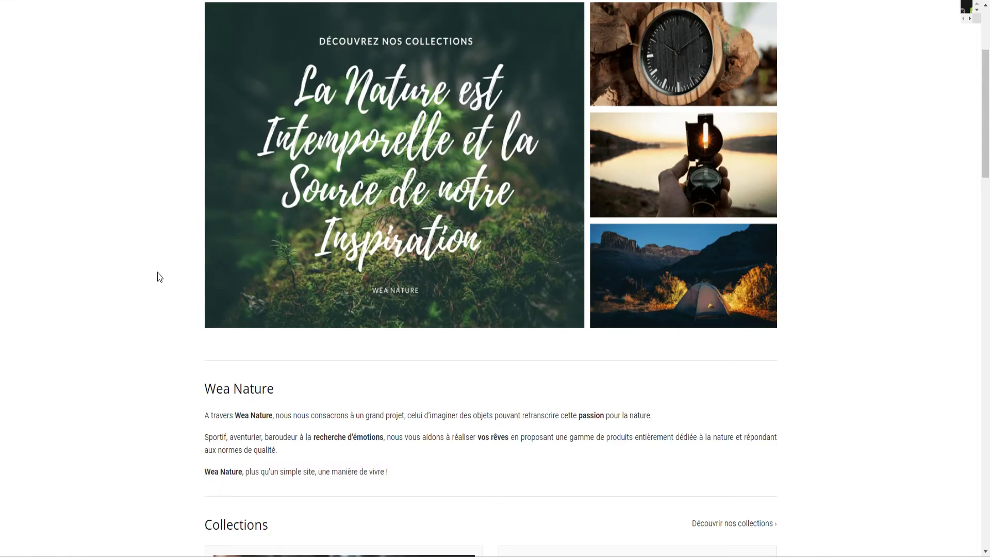
pyautogui.scroll(-8, 160, 274)
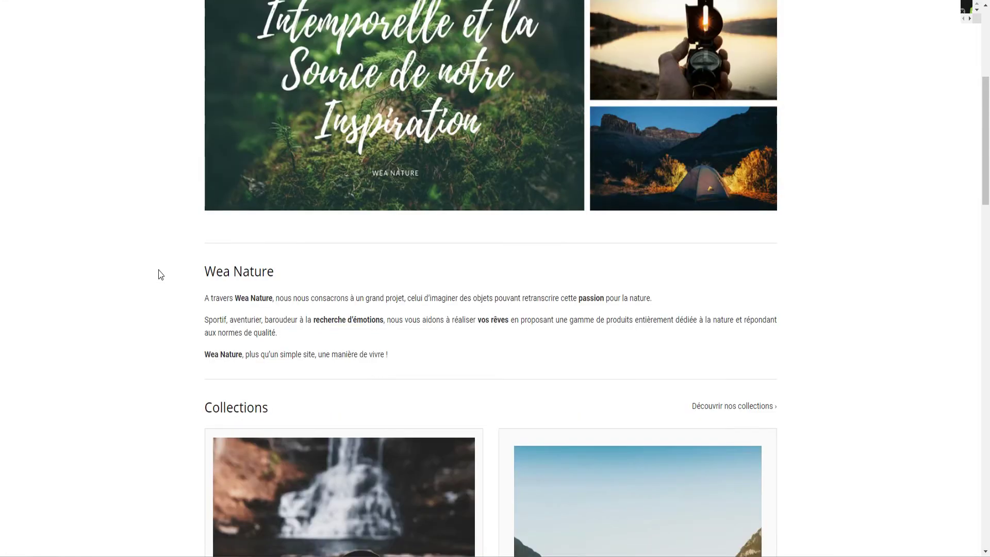
pyautogui.scroll(-9, 163, 274)
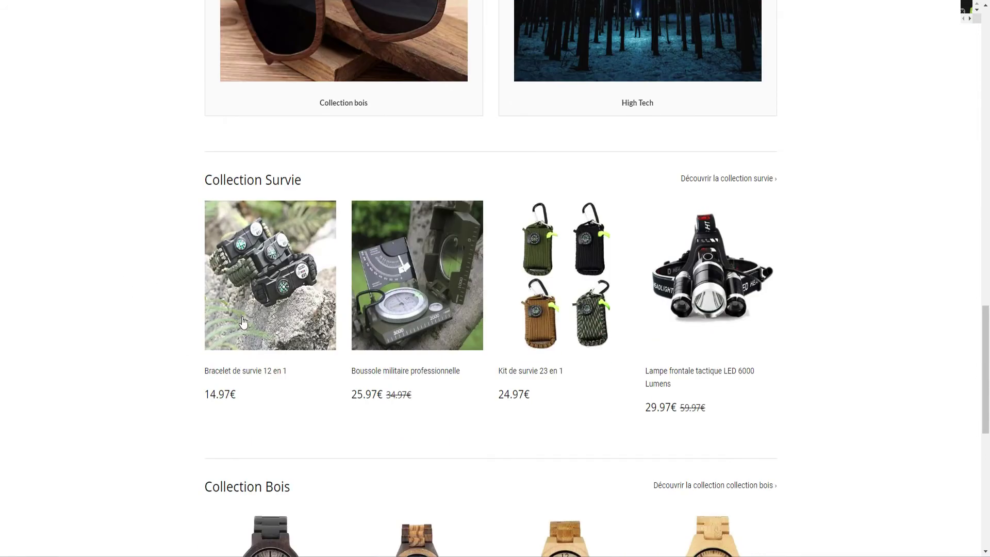
pyautogui.scroll(2, 216, 345)
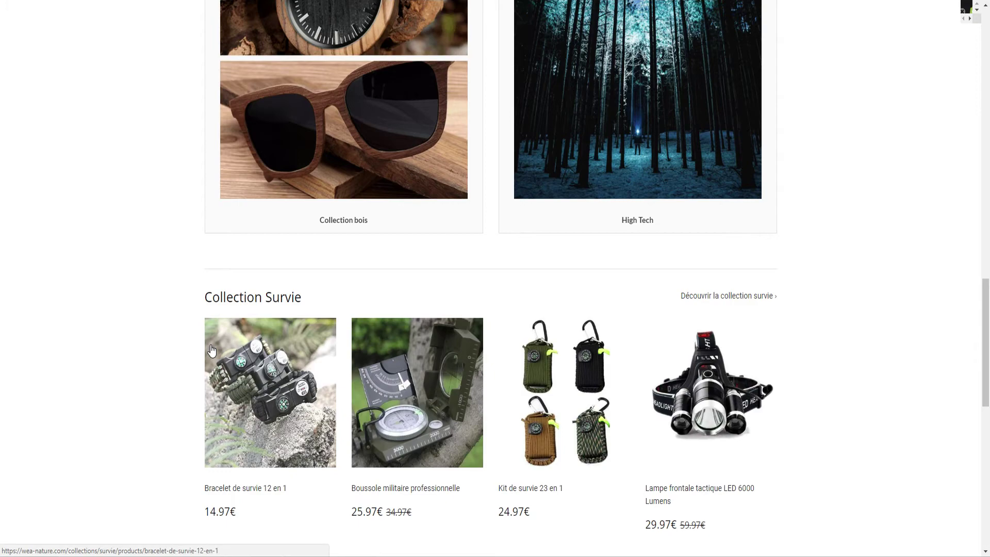
pyautogui.scroll(20, 212, 351)
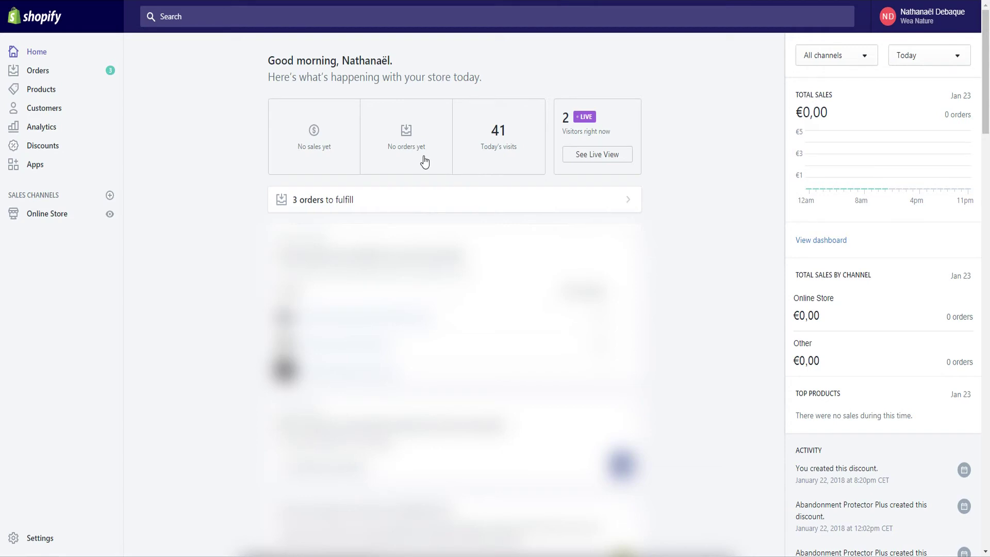
# Look through the store overview on the Shopify admin home page.
pyautogui.scroll(-5, 416, 144)
pyautogui.scroll(-15, 454, 294)
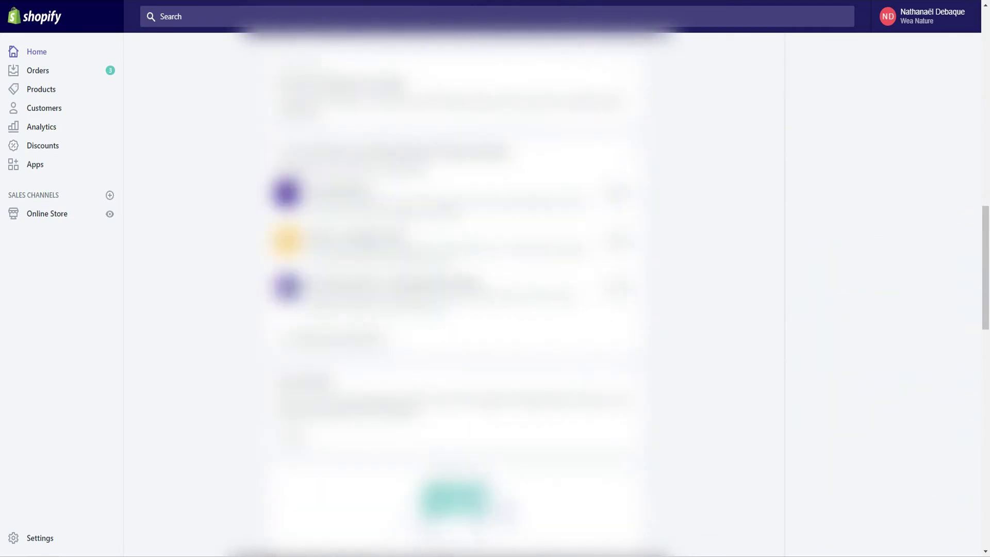
# Review the sales figures and recent activity on the admin home page.
pyautogui.scroll(15, 454, 294)
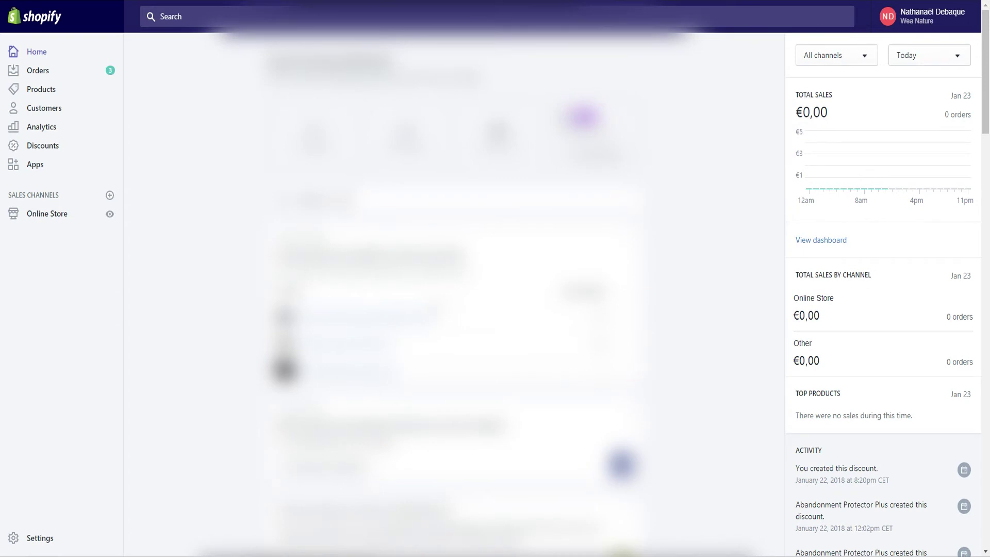
pyautogui.scroll(-7, 453, 294)
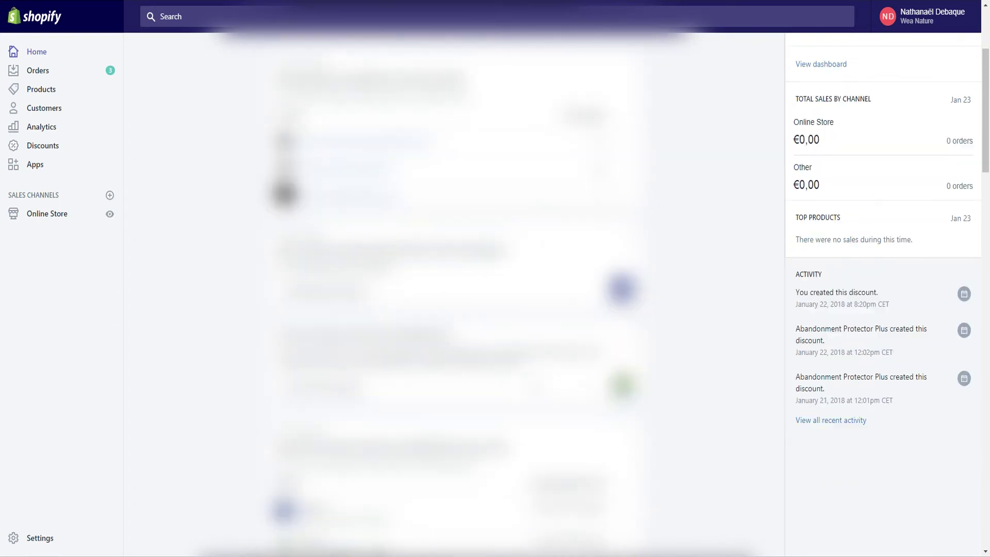
pyautogui.scroll(7, 454, 294)
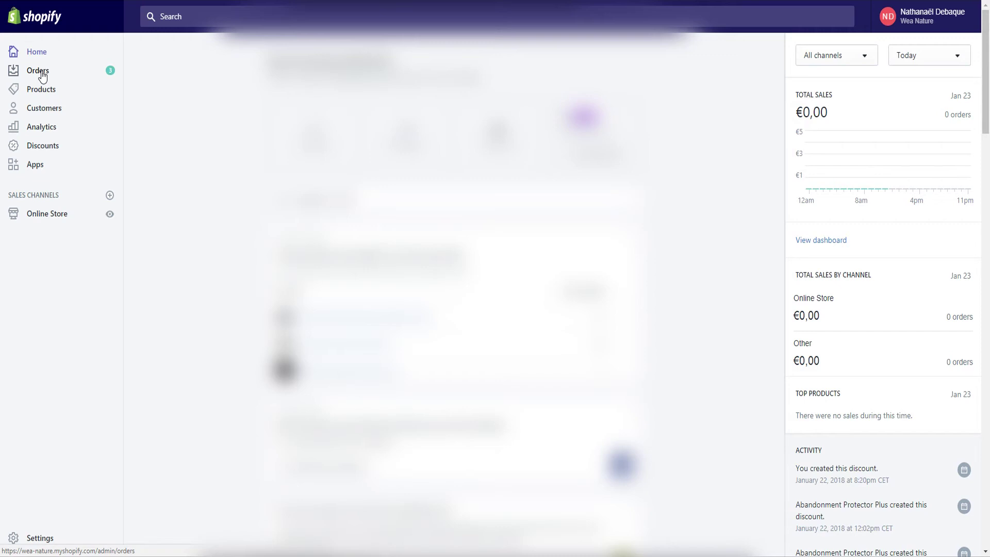
# Look through the store's product list and open its list of collections.
pyautogui.click(38, 90)
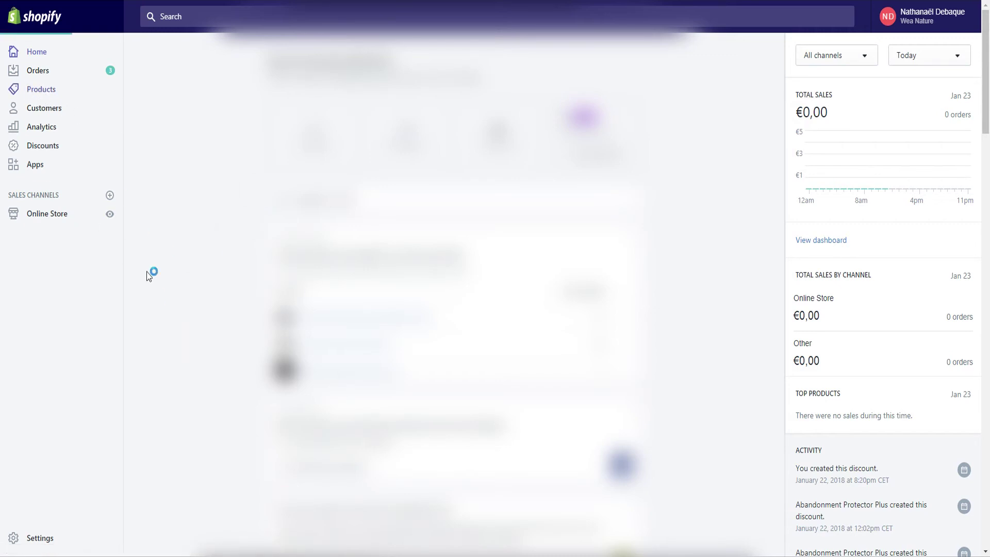
pyautogui.scroll(-2, 227, 281)
pyautogui.scroll(-3, 224, 276)
pyautogui.scroll(5, 307, 310)
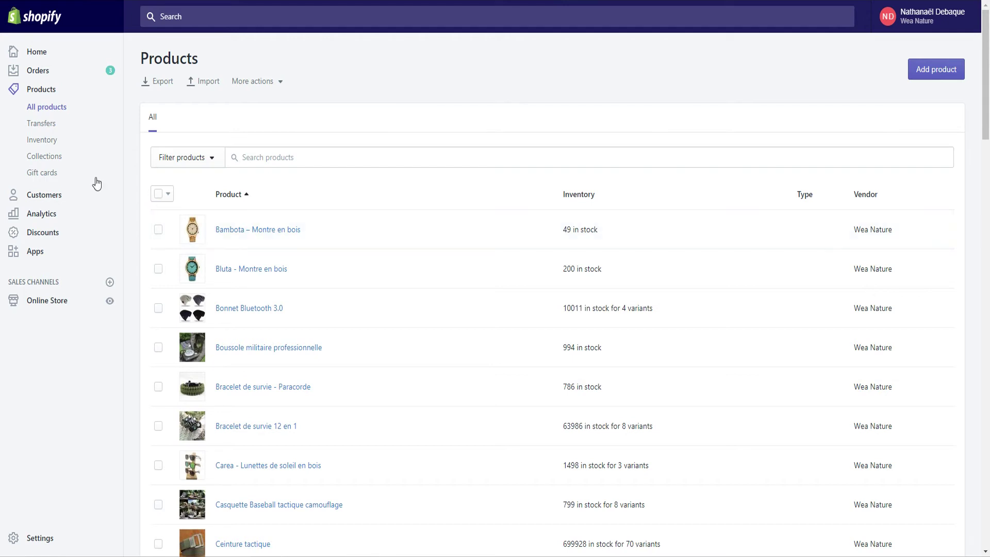
pyautogui.click(43, 159)
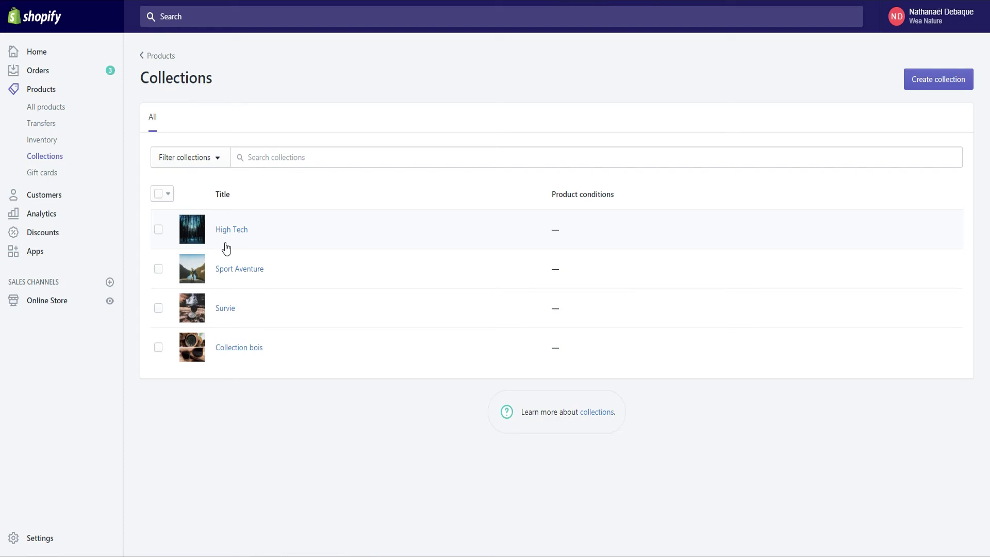
# Examine the sales, visits and conversion charts on the analytics Overview dashboard.
pyautogui.click(41, 217)
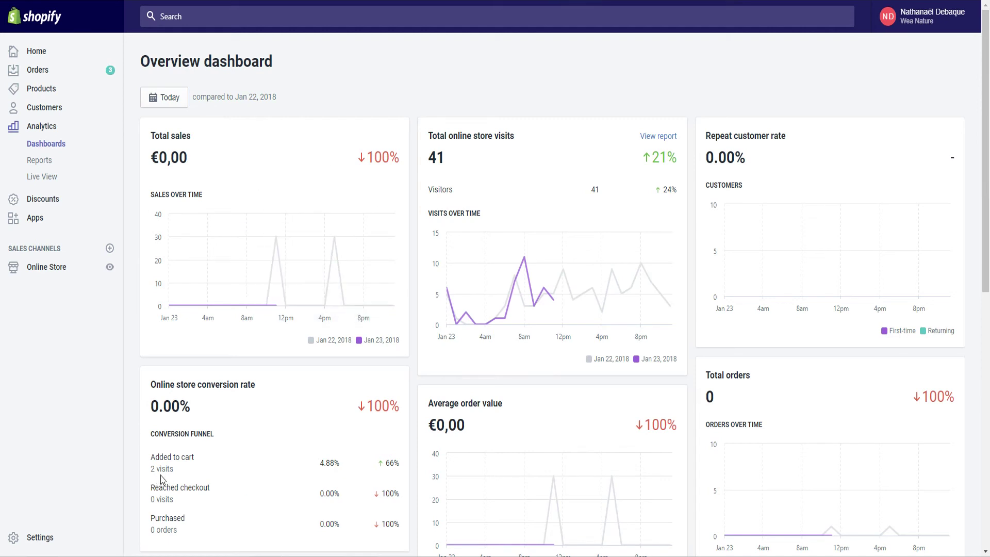
pyautogui.rightClick(493, 246)
pyautogui.click(497, 151)
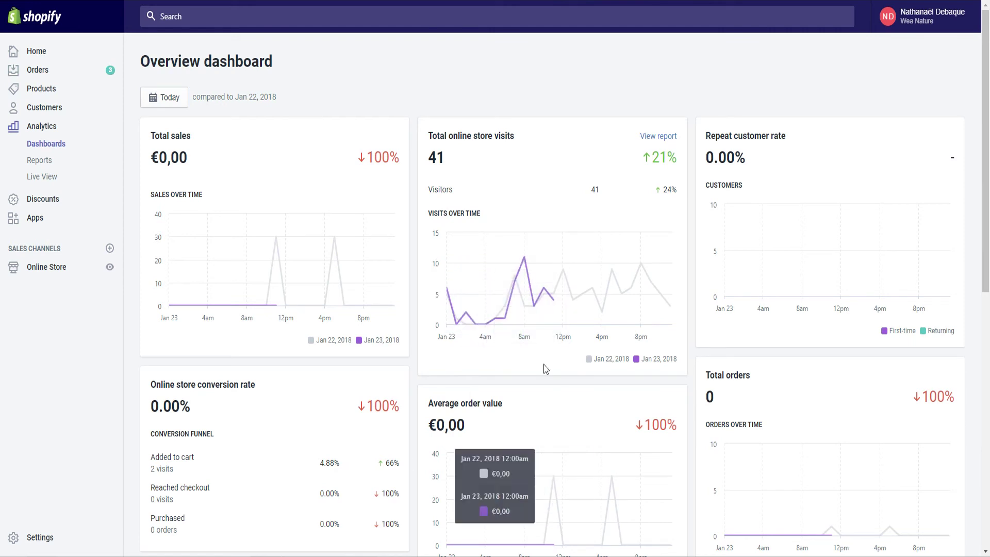
pyautogui.scroll(-3, 545, 369)
pyautogui.scroll(3, 567, 371)
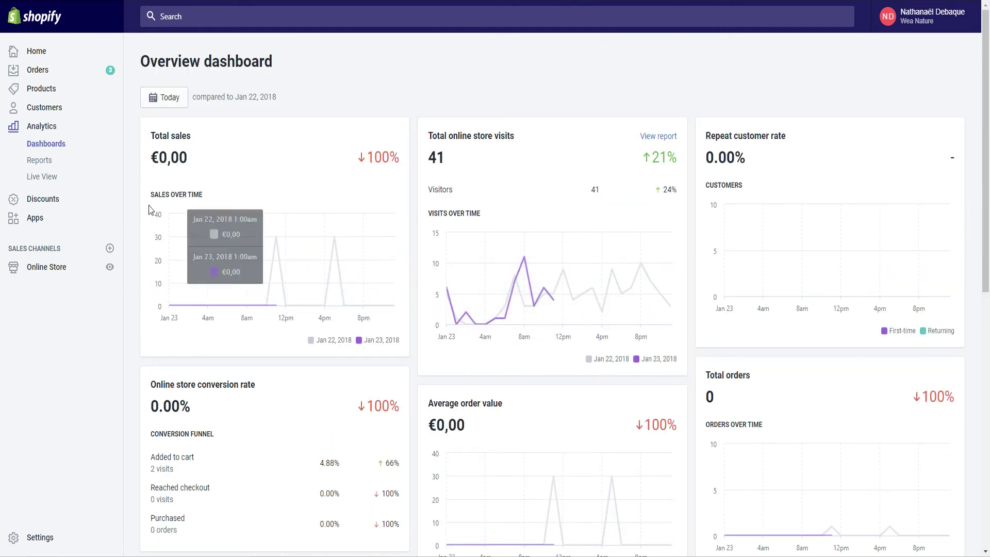
# Review the store's discount codes and open the list of installed apps.
pyautogui.click(46, 204)
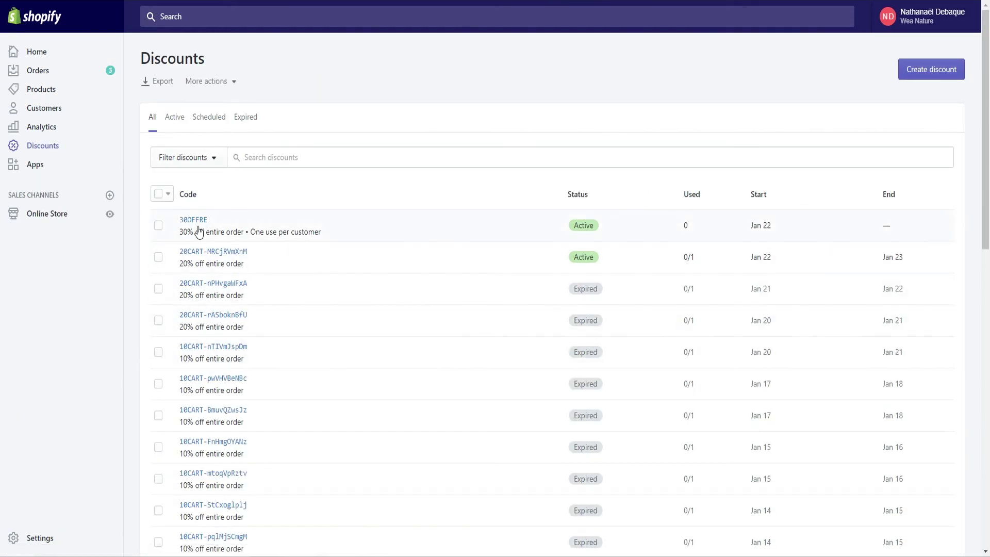
pyautogui.scroll(-1, 289, 213)
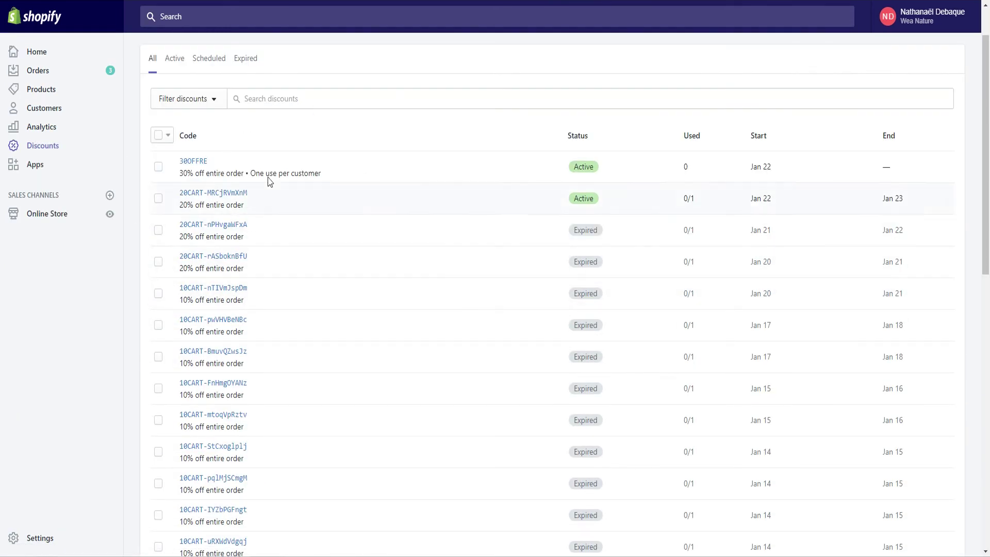
pyautogui.scroll(1, 215, 227)
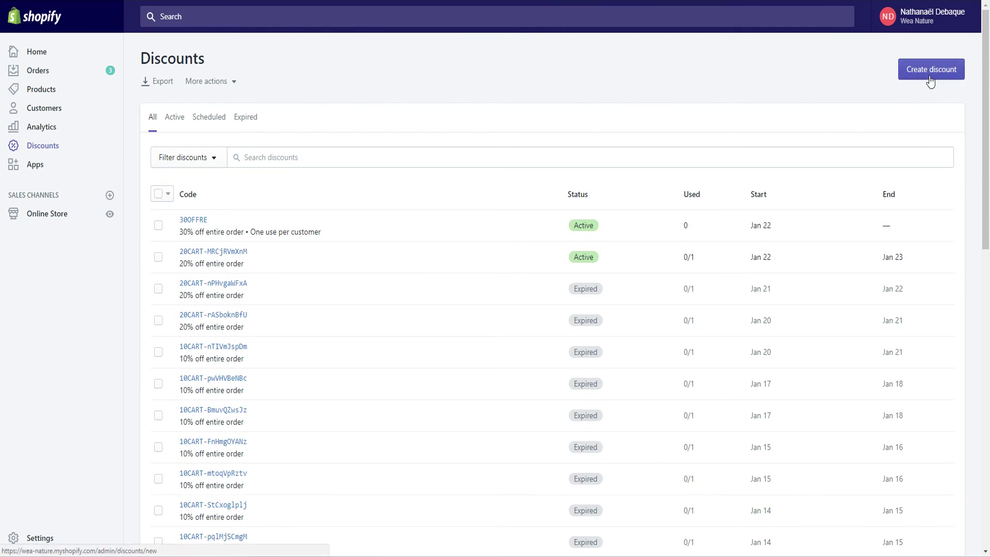
pyautogui.click(36, 167)
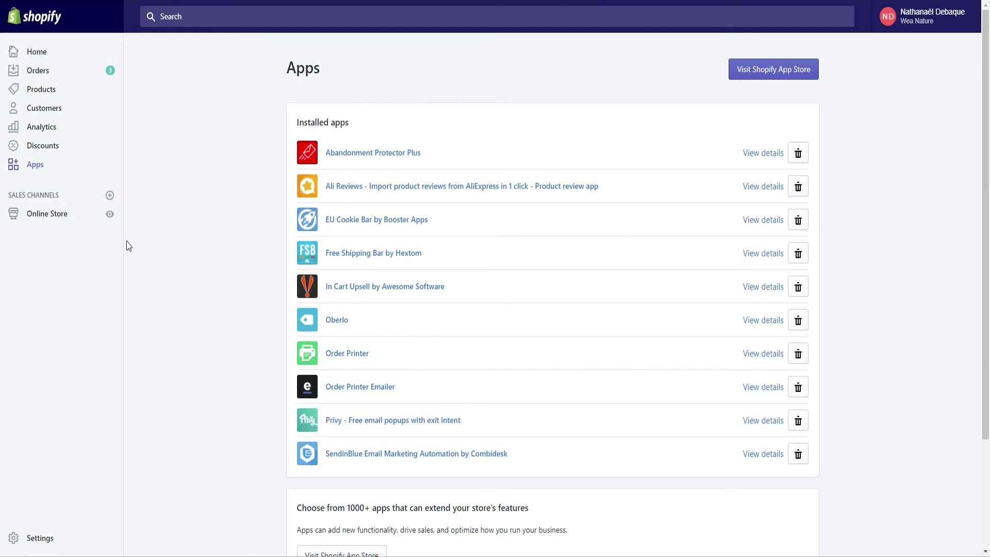
# View the online store's themes and check the actions available for the current Supply theme.
pyautogui.click(47, 216)
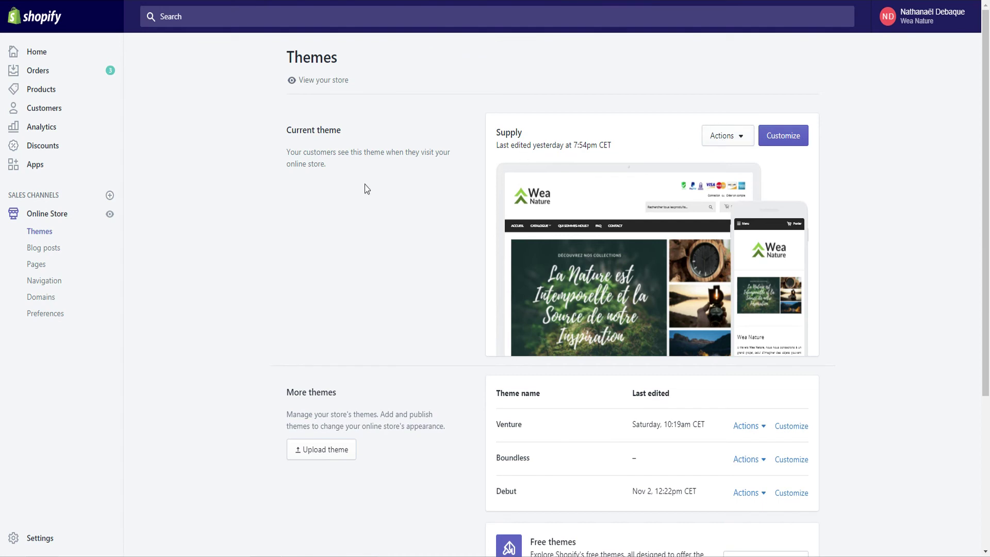
pyautogui.click(713, 139)
pyautogui.click(713, 140)
# View the online store's blog posts and look through its list of pages.
pyautogui.click(42, 249)
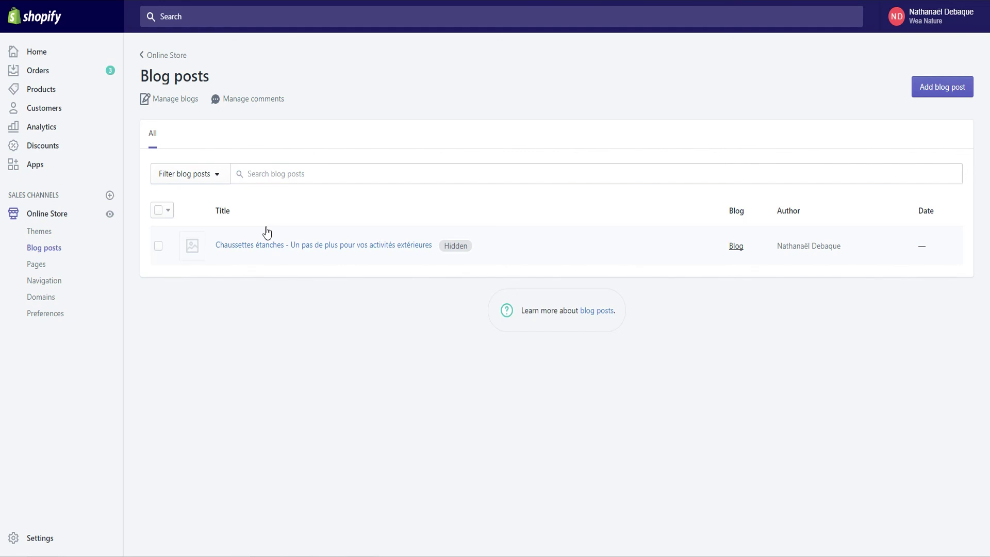
pyautogui.click(37, 268)
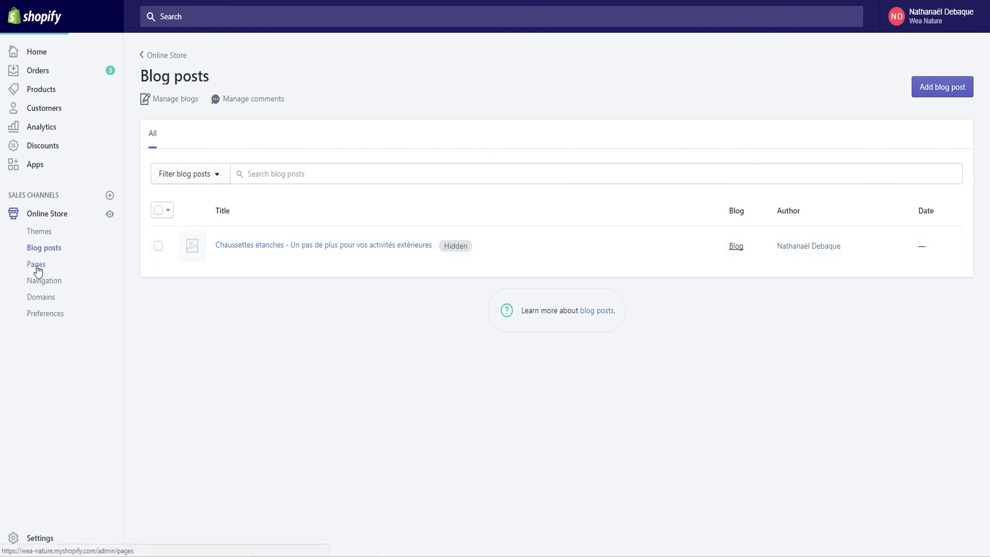
pyautogui.scroll(-1, 266, 343)
pyautogui.scroll(1, 360, 356)
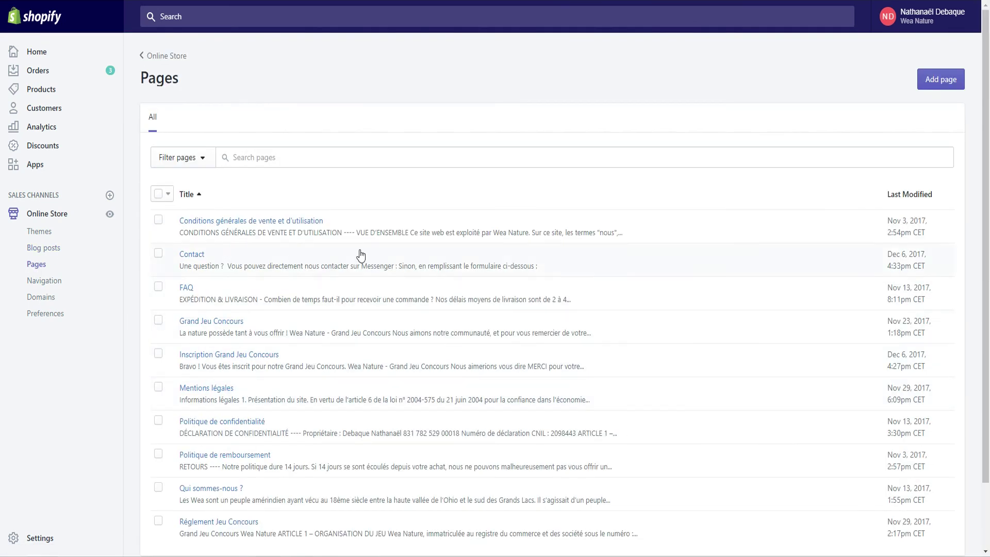
pyautogui.scroll(-1, 264, 279)
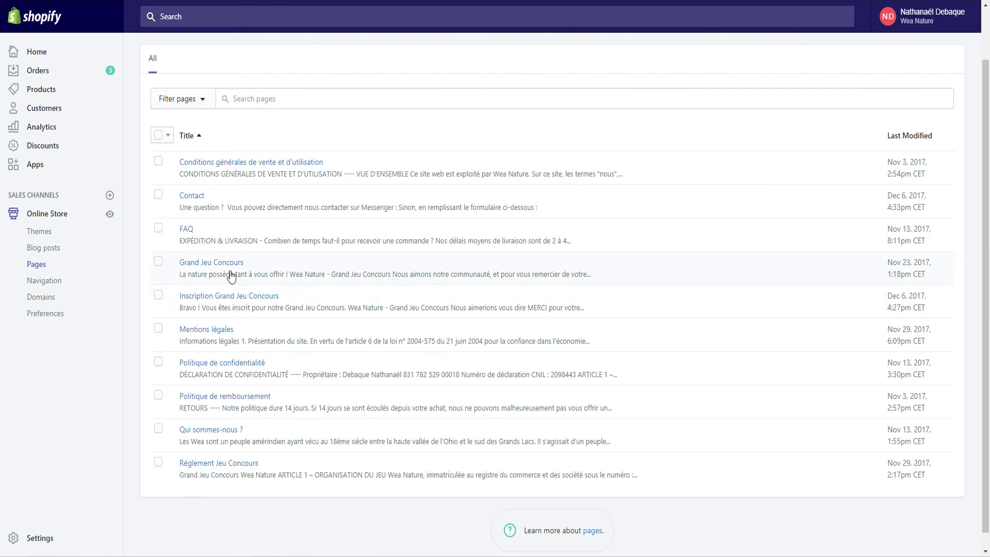
# View the online store's navigation menus and open its preferences.
pyautogui.click(57, 283)
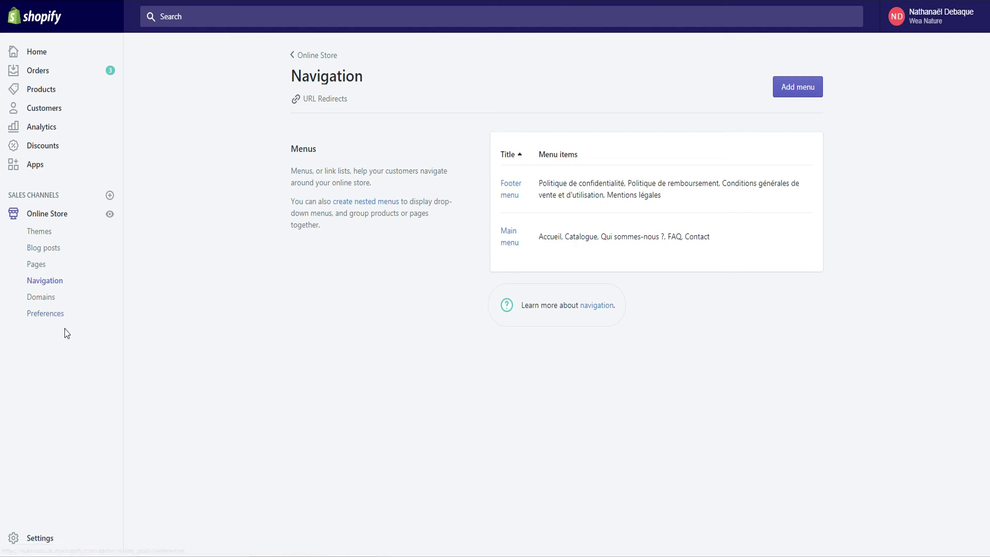
pyautogui.click(53, 319)
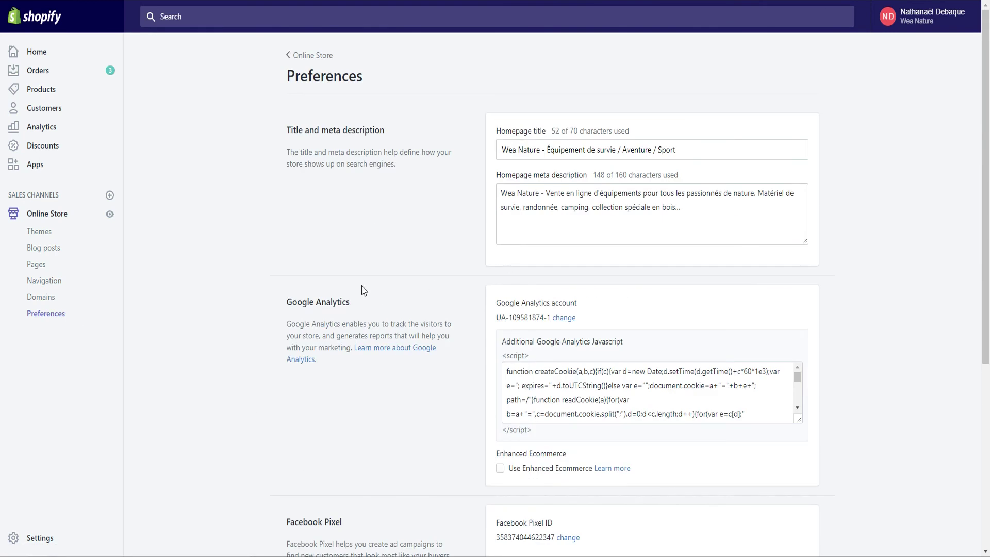
# Open the store's General settings and highlight the store name under Store details.
pyautogui.click(43, 542)
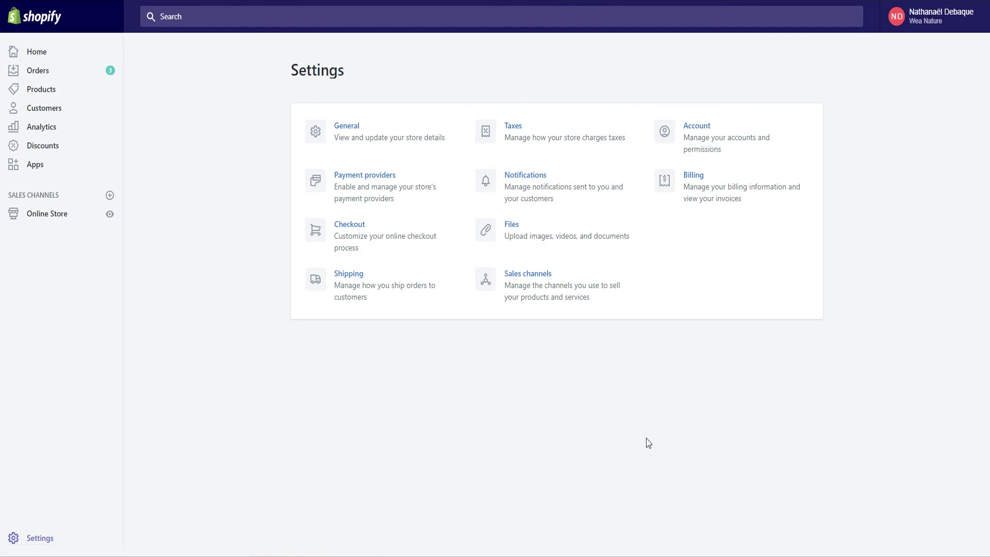
pyautogui.click(354, 130)
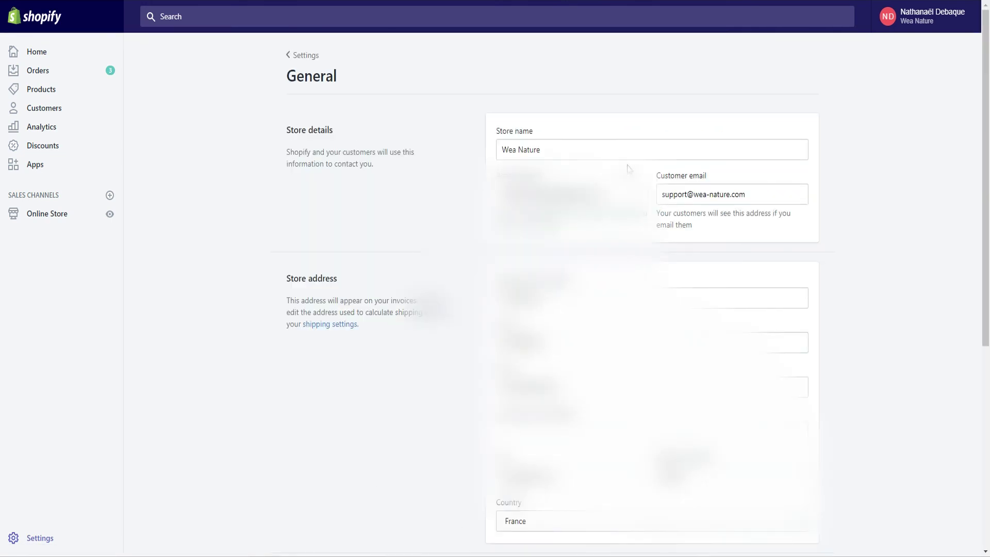
pyautogui.moveTo(583, 152); pyautogui.dragTo(475, 155)
pyautogui.click(584, 166)
pyautogui.tripleClick(545, 150)
pyautogui.click(566, 168)
pyautogui.tripleClick(545, 149)
pyautogui.click(538, 166)
pyautogui.moveTo(539, 150); pyautogui.dragTo(492, 153)
pyautogui.click(523, 166)
pyautogui.tripleClick(548, 149)
pyautogui.click(551, 167)
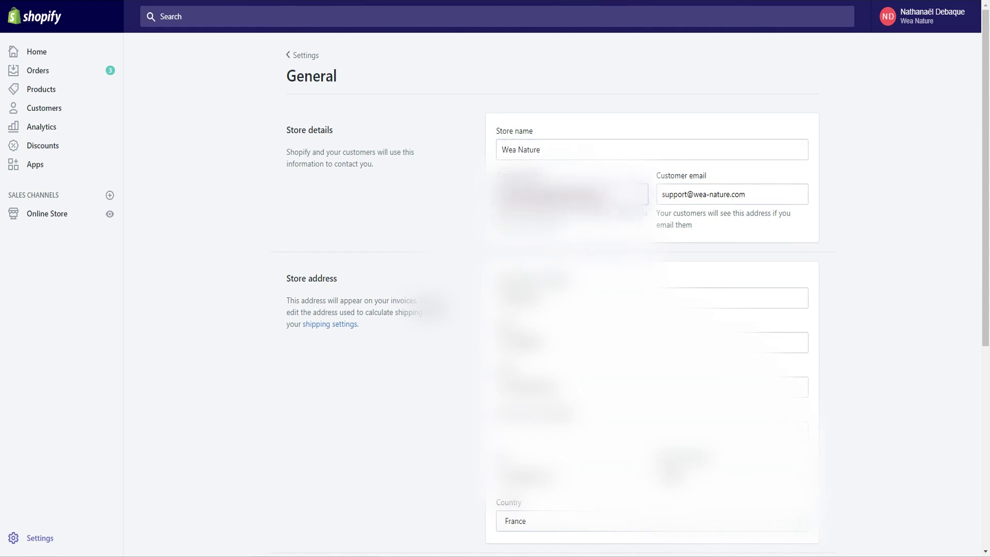
# Highlight the account email and the customer email in the store details.
pyautogui.moveTo(605, 196); pyautogui.dragTo(440, 194)
pyautogui.click(572, 218)
pyautogui.moveTo(605, 196); pyautogui.dragTo(465, 196)
pyautogui.click(607, 244)
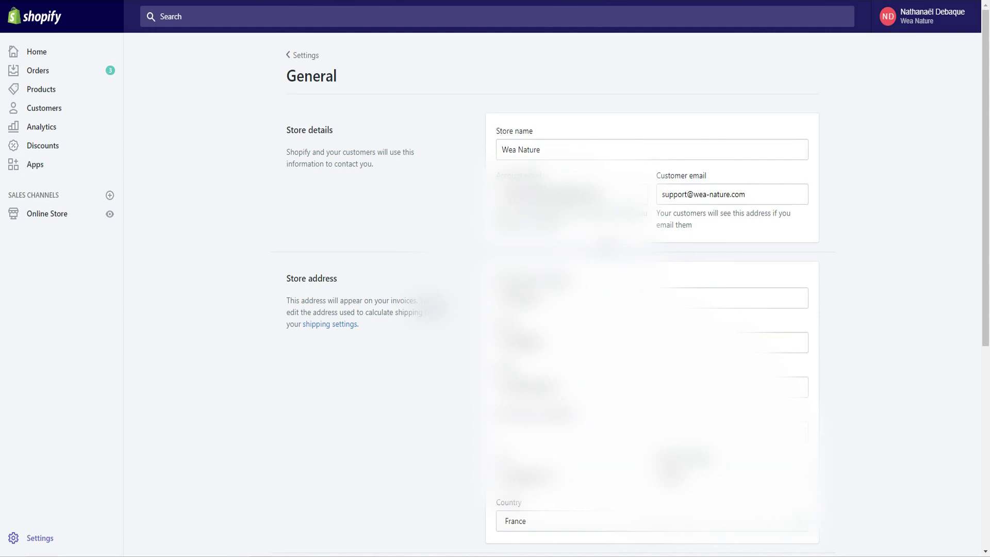
pyautogui.moveTo(606, 196); pyautogui.dragTo(492, 196)
pyautogui.click(758, 211)
pyautogui.tripleClick(722, 194)
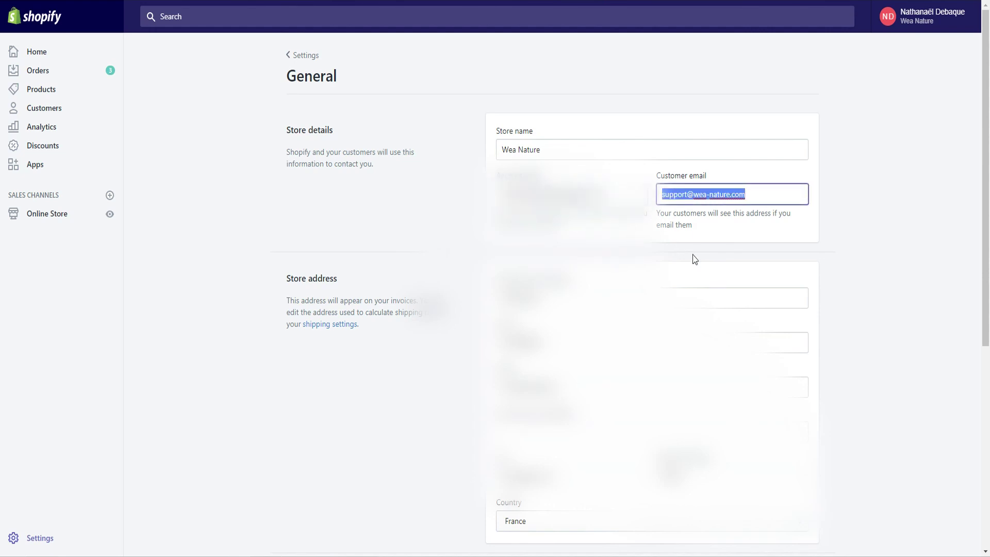
pyautogui.click(732, 245)
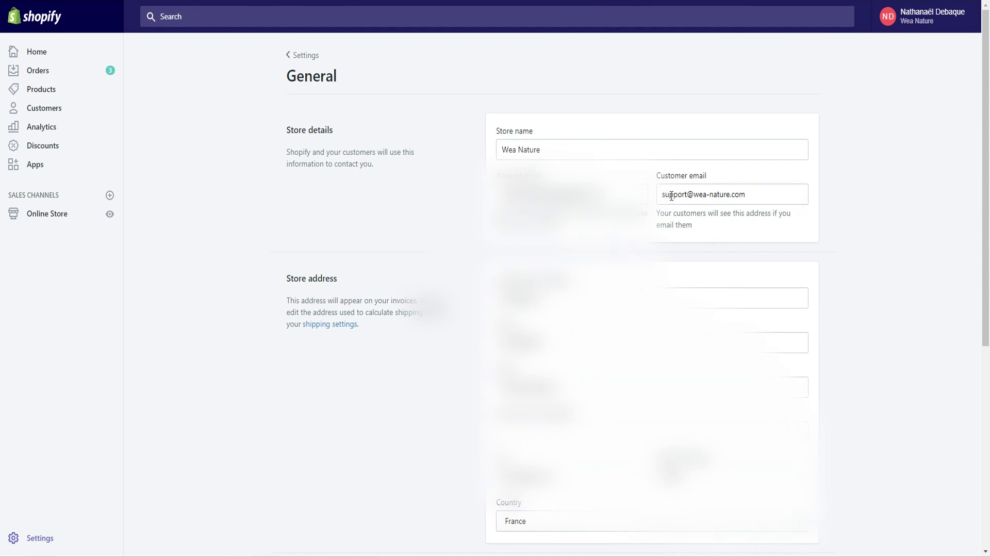
# Examine the Store address section and highlight the contents of its first field.
pyautogui.scroll(-2, 672, 195)
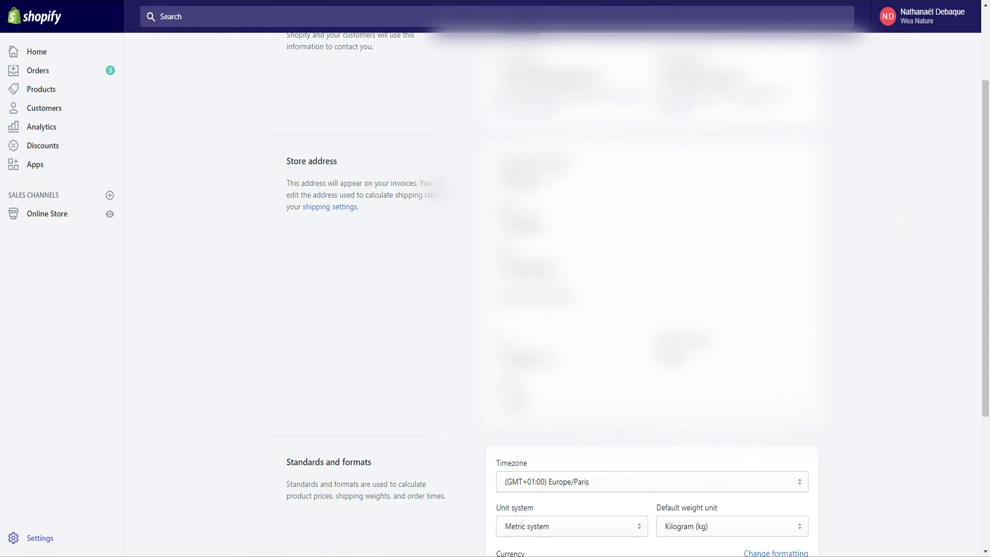
pyautogui.doubleClick(520, 179)
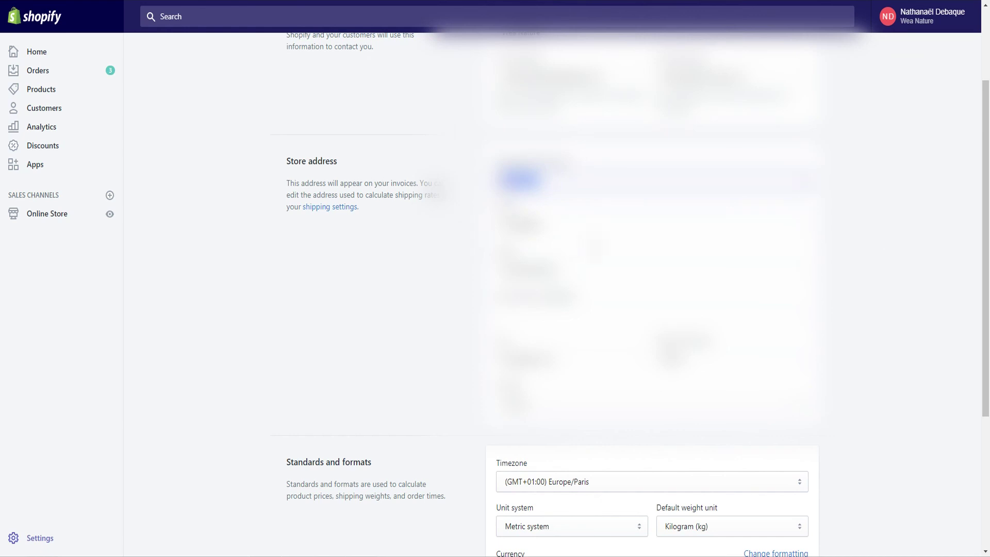
pyautogui.click(546, 226)
# Select Metric system as the unit system and Kilogram (kg) as the default weight unit.
pyautogui.scroll(-4, 406, 258)
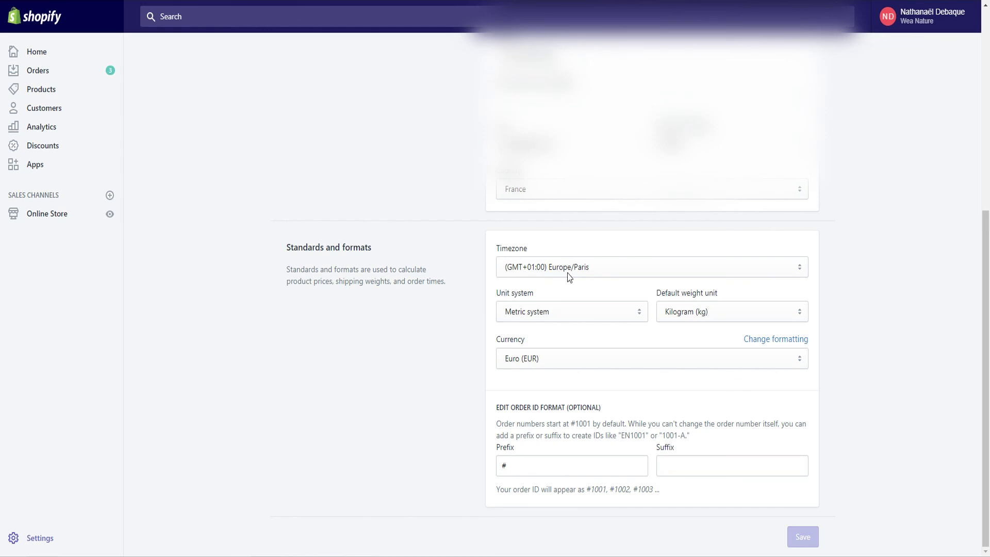
pyautogui.click(543, 316)
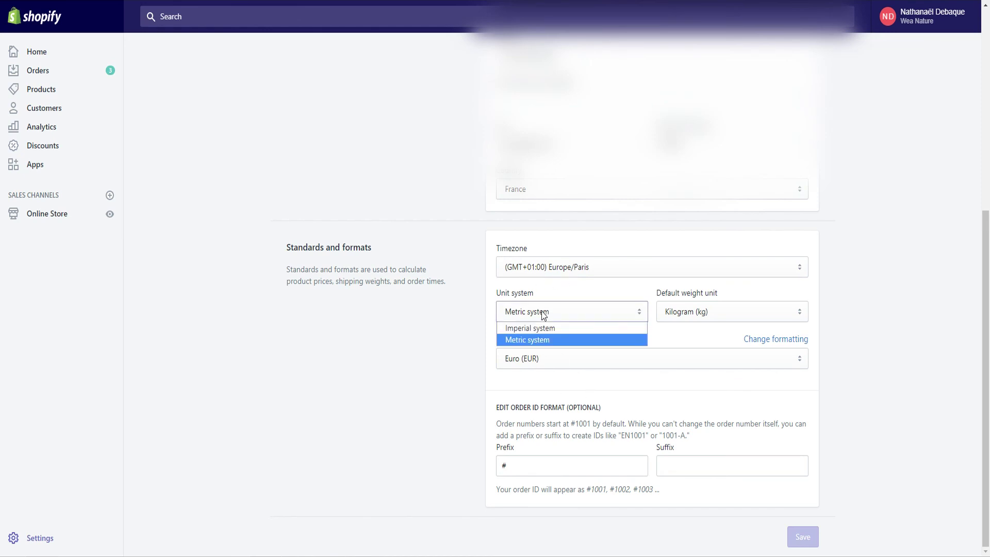
pyautogui.click(530, 341)
pyautogui.click(717, 315)
pyautogui.click(688, 329)
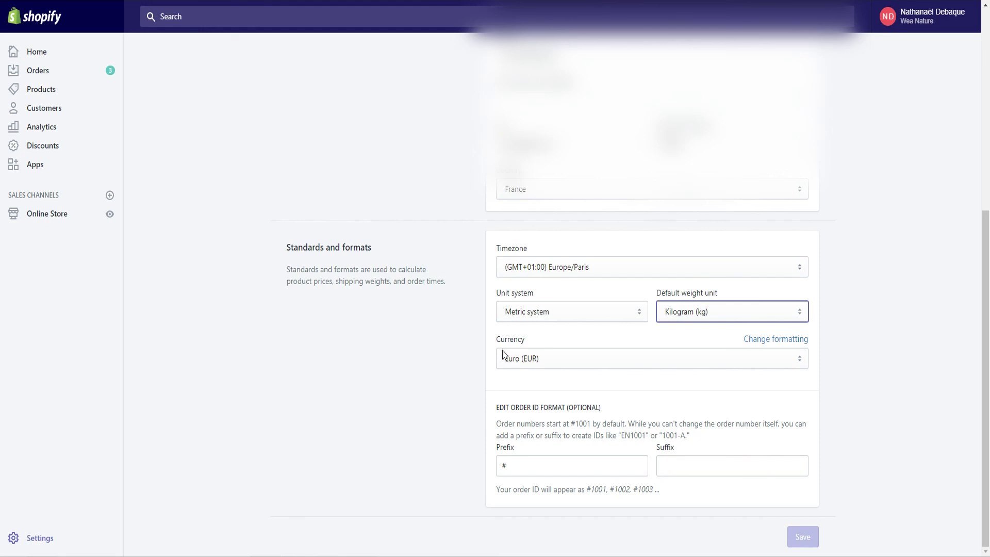
# Show the currency formatting options and highlight the euro symbol in the HTML with currency format.
pyautogui.click(765, 340)
pyautogui.scroll(-3, 588, 376)
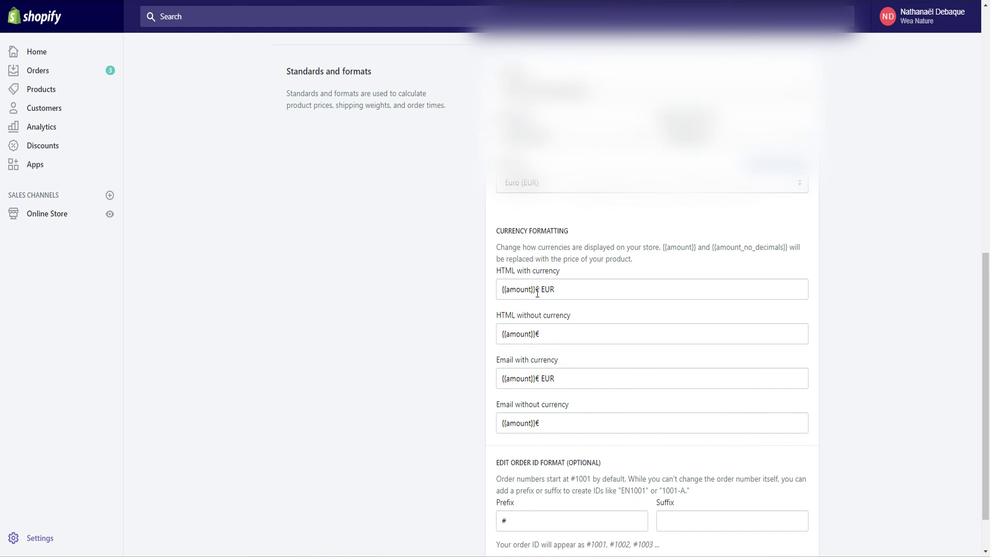
pyautogui.moveTo(536, 292); pyautogui.dragTo(542, 290)
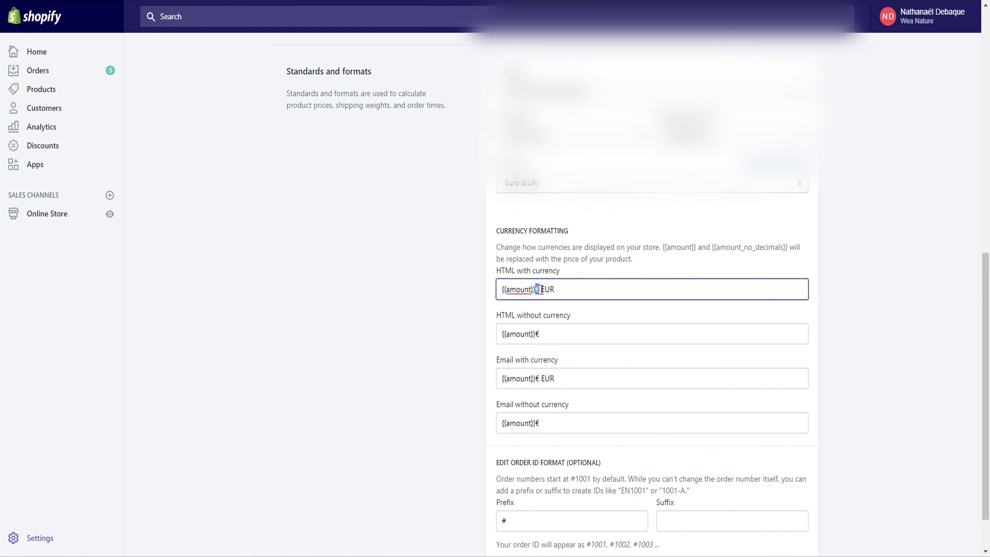
pyautogui.click(419, 316)
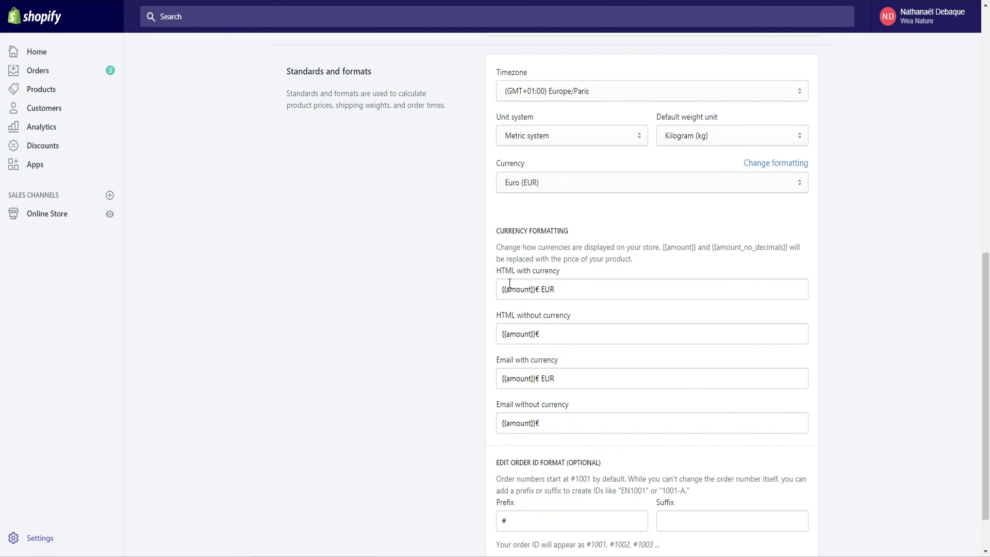
# Look over the whole General settings page once more and return to the Settings overview.
pyautogui.scroll(-2, 495, 285)
pyautogui.scroll(10, 471, 284)
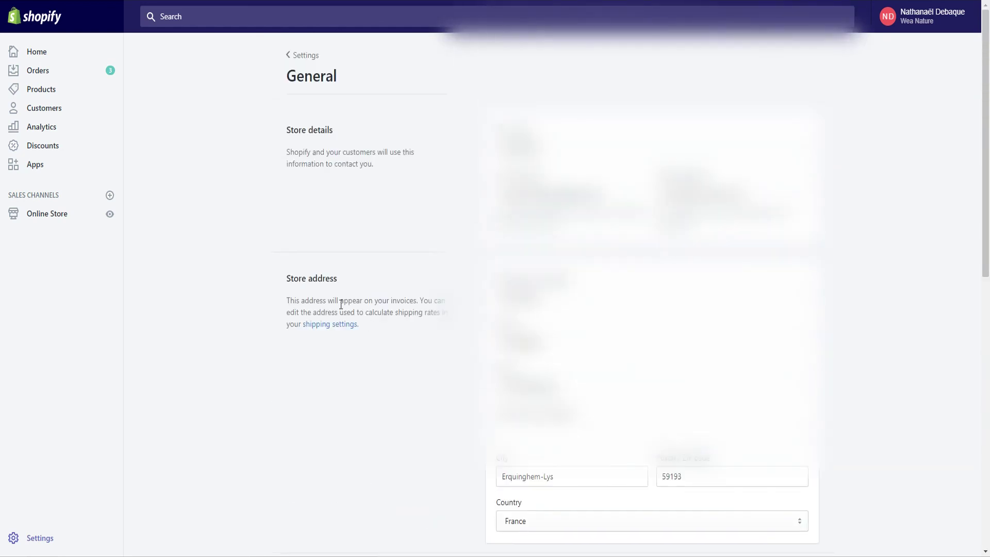
pyautogui.scroll(-12, 314, 68)
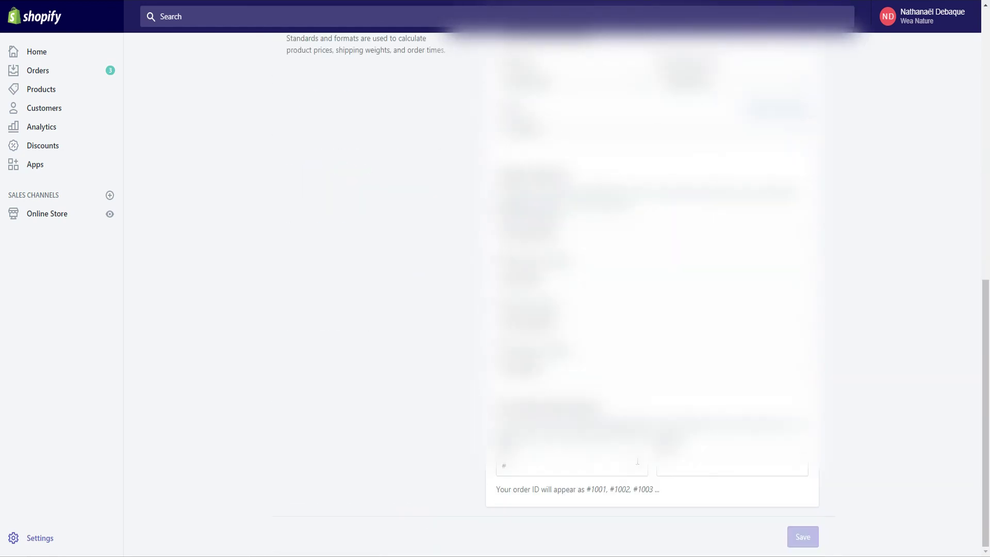
pyautogui.scroll(8, 717, 511)
pyautogui.scroll(3, 301, 66)
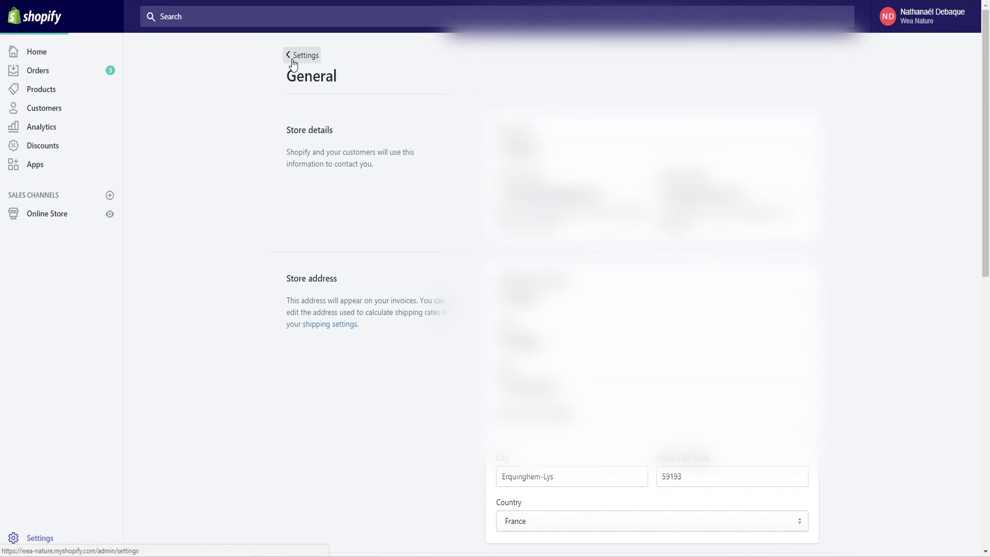
pyautogui.click(291, 57)
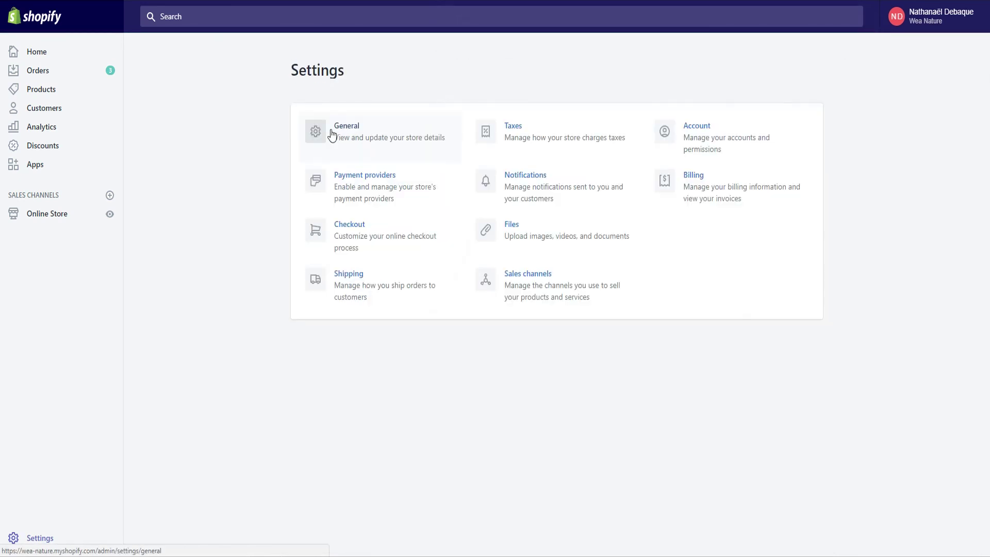